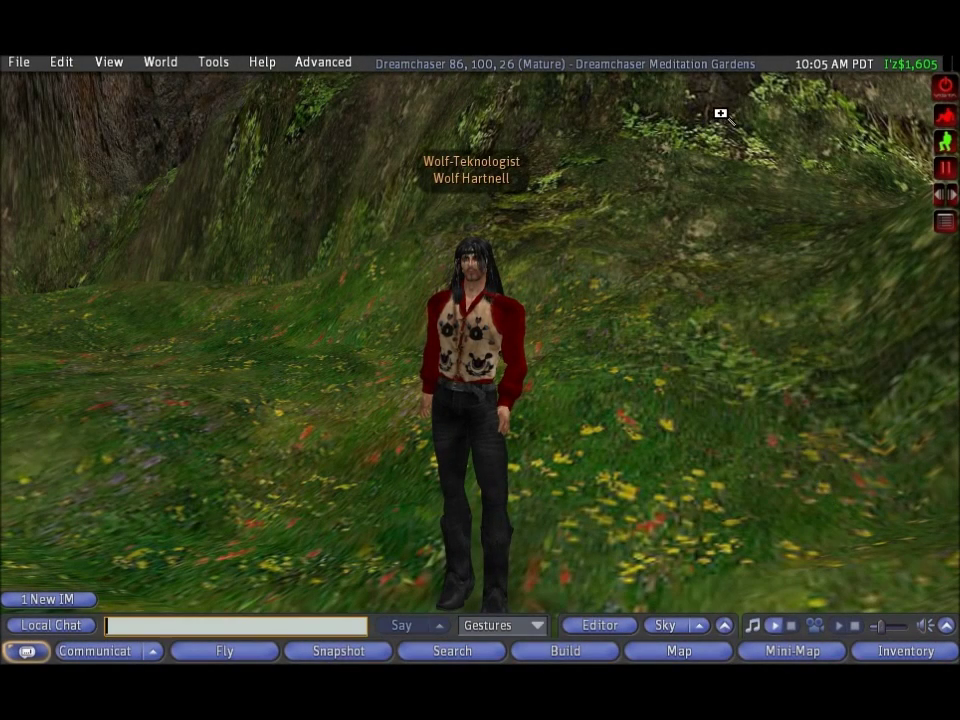
# - Open terrain editing on the rocky hill beside the avatar and choose the Flatten bulldozer
pyautogui.keyDown('alt'); pyautogui.moveTo(737, 115); pyautogui.dragTo(594, 306); pyautogui.keyUp('alt')
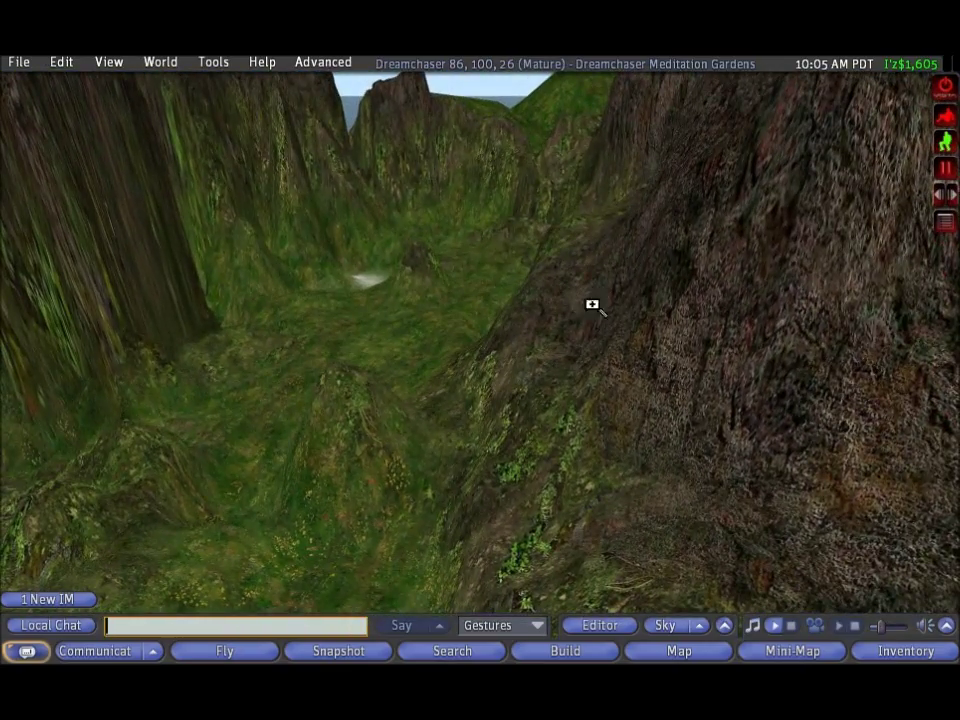
pyautogui.keyDown('ctrl'); pyautogui.keyDown('alt'); pyautogui.moveTo(704, 225); pyautogui.dragTo(481, 363); pyautogui.keyUp('alt'); pyautogui.keyUp('ctrl')
pyautogui.keyDown('ctrl'); pyautogui.keyDown('alt'); pyautogui.moveTo(425, 410); pyautogui.dragTo(425, 408); pyautogui.keyUp('alt'); pyautogui.keyUp('ctrl')
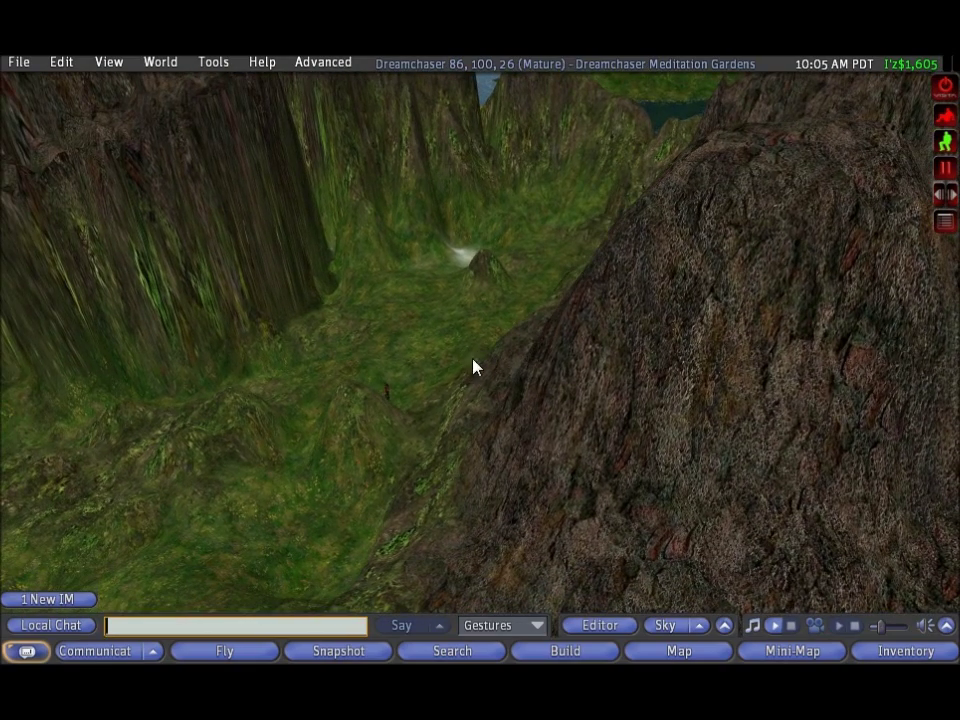
pyautogui.rightClick(485, 397)
pyautogui.click(486, 457)
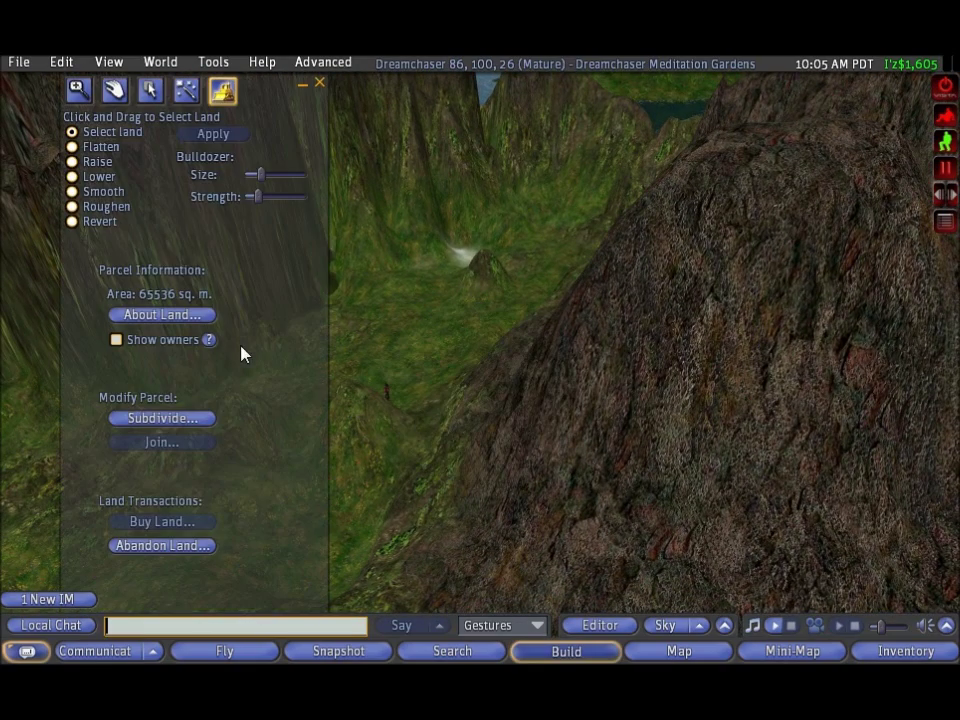
pyautogui.click(74, 149)
# - Flatten the summit of the rocky hill into a level plateau
pyautogui.keyDown('alt'); pyautogui.moveTo(384, 354); pyautogui.dragTo(484, 364); pyautogui.keyUp('alt')
pyautogui.keyDown('alt'); pyautogui.moveTo(408, 443); pyautogui.dragTo(481, 358); pyautogui.keyUp('alt')
pyautogui.keyDown('ctrl'); pyautogui.keyDown('alt'); pyautogui.moveTo(463, 281); pyautogui.dragTo(459, 345); pyautogui.keyUp('alt'); pyautogui.keyUp('ctrl')
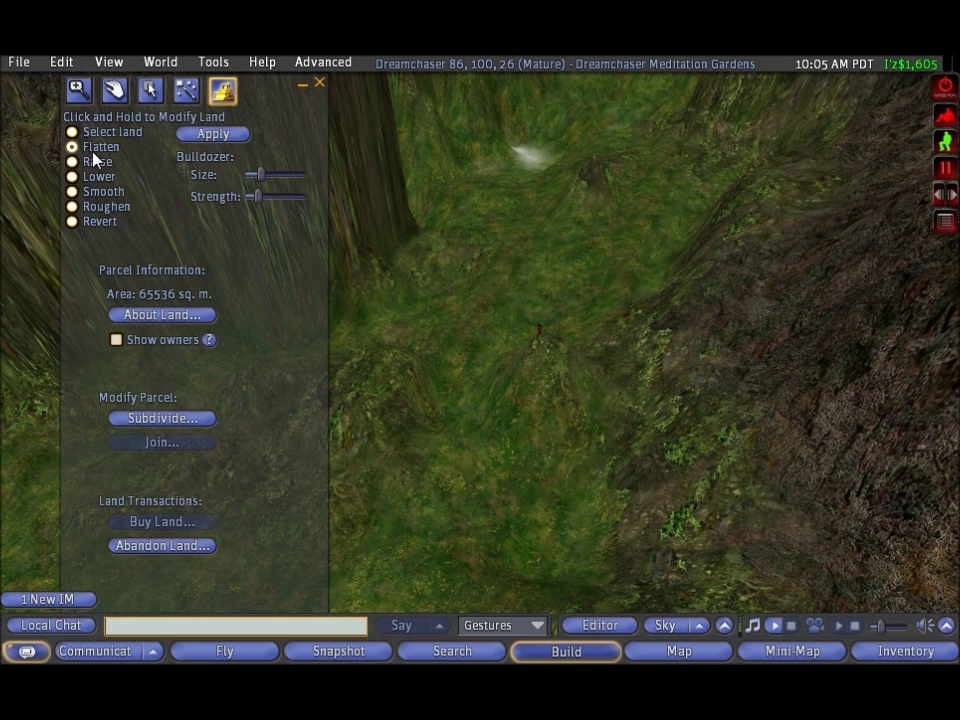
pyautogui.moveTo(500, 468)
pyautogui.mouseDown()
pyautogui.moveTo(516, 379)
pyautogui.moveTo(579, 407)
pyautogui.moveTo(232, 456)
pyautogui.moveTo(356, 422)
pyautogui.moveTo(276, 354)
pyautogui.moveTo(285, 398)
pyautogui.mouseUp()
pyautogui.moveTo(791, 314)
pyautogui.keyDown('alt'); pyautogui.mouseDown()
pyautogui.moveTo(600, 385)
pyautogui.moveTo(455, 404)
pyautogui.mouseUp(); pyautogui.keyUp('alt')
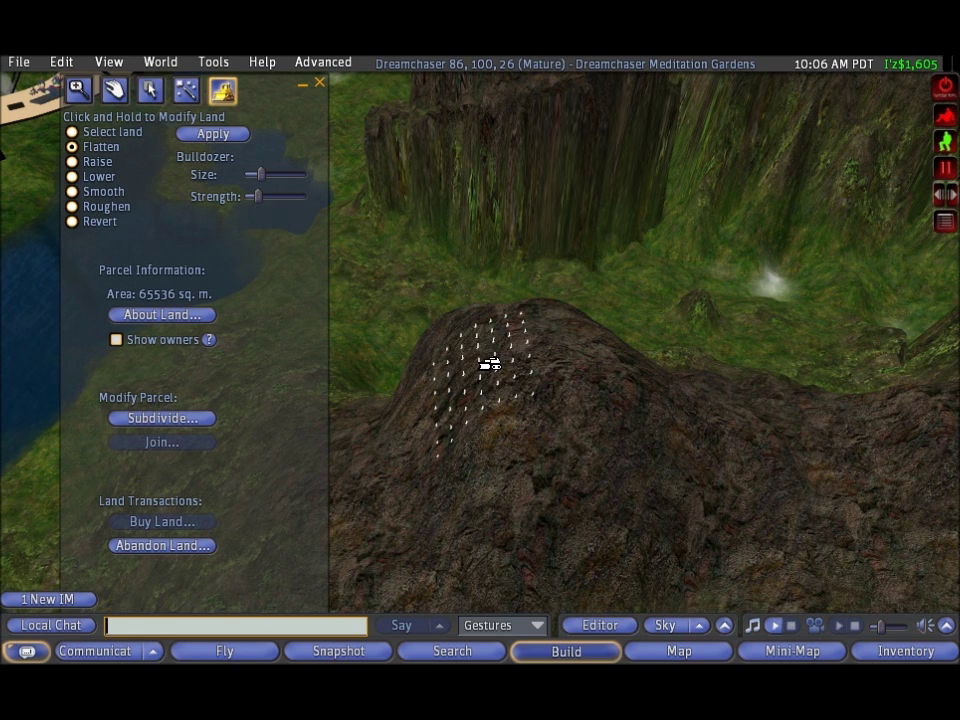
pyautogui.moveTo(585, 347)
pyautogui.mouseDown()
pyautogui.moveTo(568, 321)
pyautogui.moveTo(495, 320)
pyautogui.moveTo(504, 347)
pyautogui.moveTo(555, 360)
pyautogui.moveTo(583, 354)
pyautogui.moveTo(614, 431)
pyautogui.mouseUp()
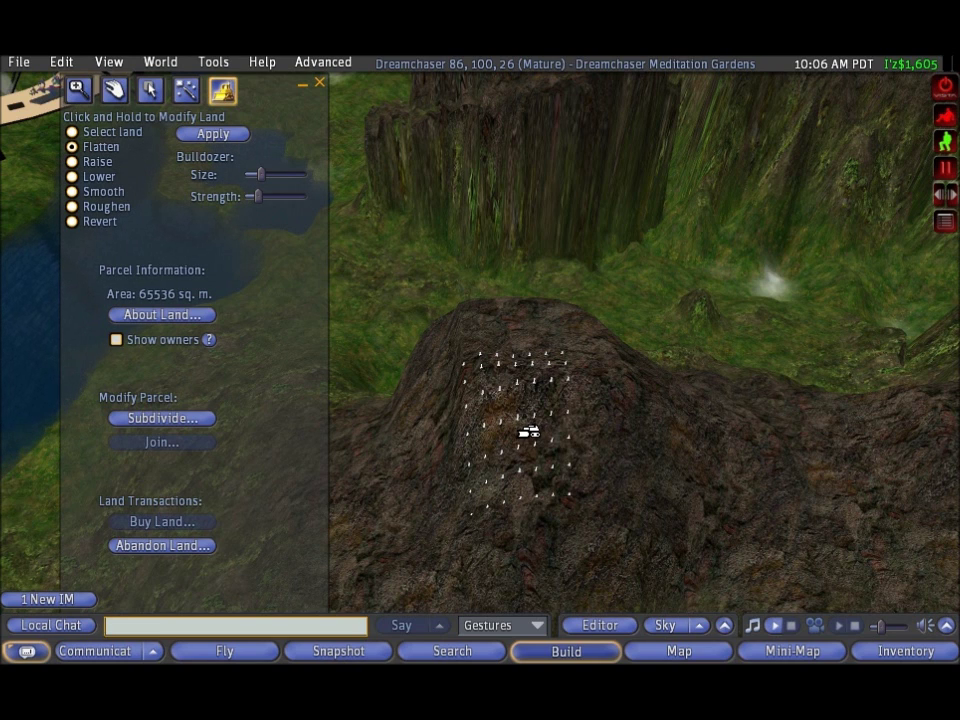
pyautogui.moveTo(522, 441)
pyautogui.mouseDown()
pyautogui.moveTo(525, 482)
pyautogui.moveTo(527, 460)
pyautogui.moveTo(493, 377)
pyautogui.moveTo(456, 364)
pyautogui.moveTo(520, 349)
pyautogui.moveTo(581, 377)
pyautogui.moveTo(604, 435)
pyautogui.moveTo(606, 369)
pyautogui.moveTo(551, 327)
pyautogui.moveTo(456, 343)
pyautogui.moveTo(463, 334)
pyautogui.moveTo(553, 354)
pyautogui.moveTo(591, 406)
pyautogui.moveTo(497, 399)
pyautogui.moveTo(572, 399)
pyautogui.moveTo(591, 369)
pyautogui.moveTo(622, 398)
pyautogui.moveTo(574, 388)
pyautogui.moveTo(521, 409)
pyautogui.moveTo(499, 388)
pyautogui.moveTo(518, 386)
pyautogui.moveTo(489, 381)
pyautogui.moveTo(527, 332)
pyautogui.moveTo(452, 330)
pyautogui.moveTo(480, 352)
pyautogui.mouseUp()
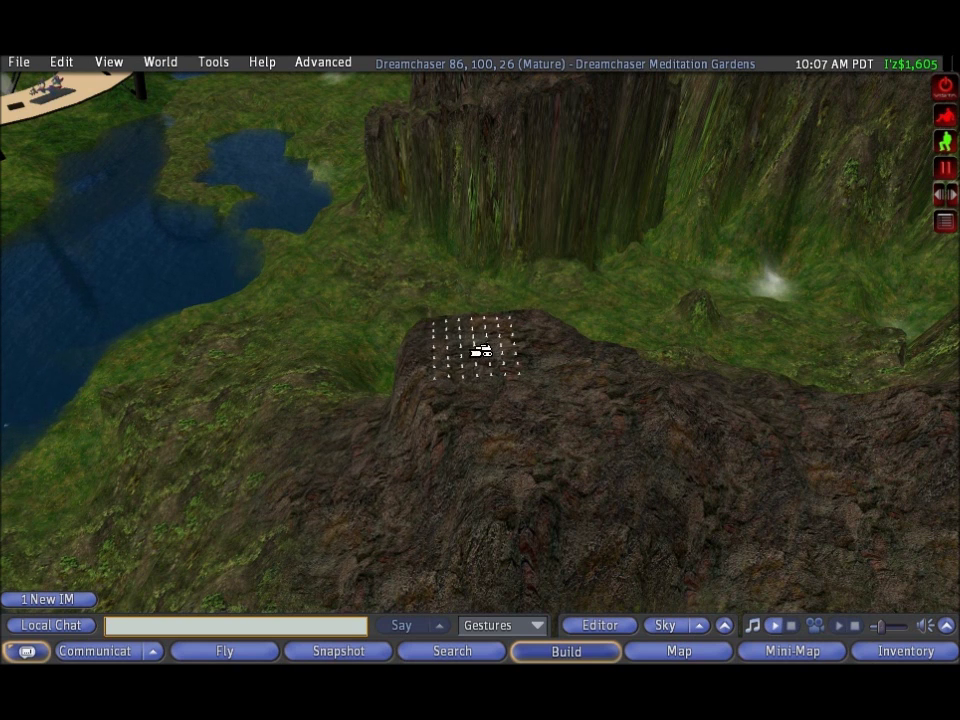
# - Flatten outward past the plateau's edge into a tall pillar and level that pillar back down to the valley floor
pyautogui.moveTo(437, 308); pyautogui.dragTo(450, 294)
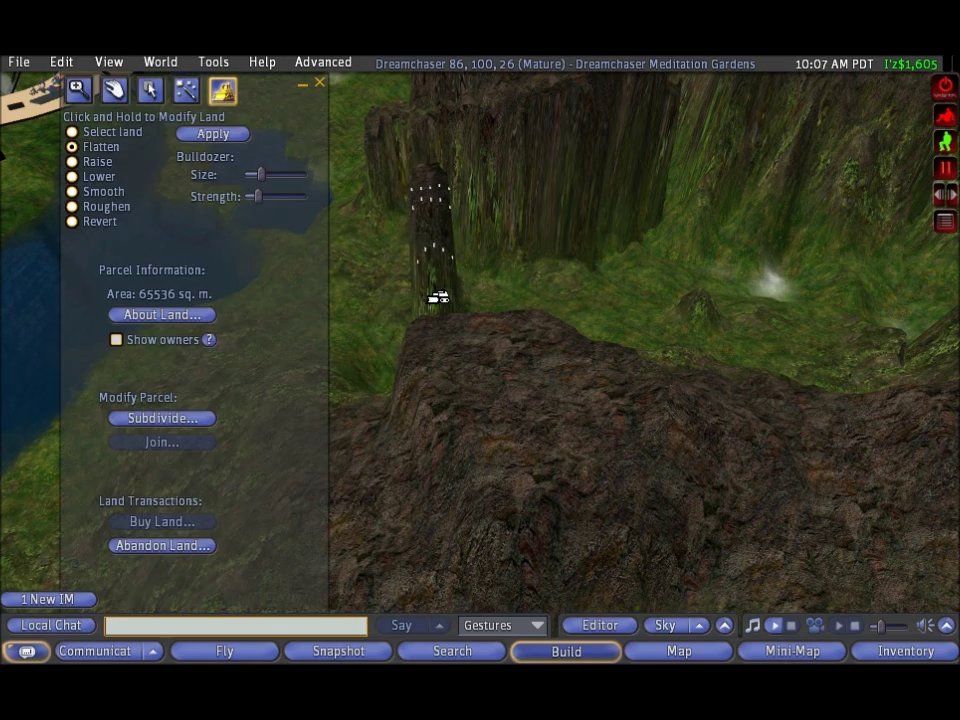
pyautogui.keyDown('alt'); pyautogui.moveTo(427, 251); pyautogui.dragTo(602, 452); pyautogui.keyUp('alt')
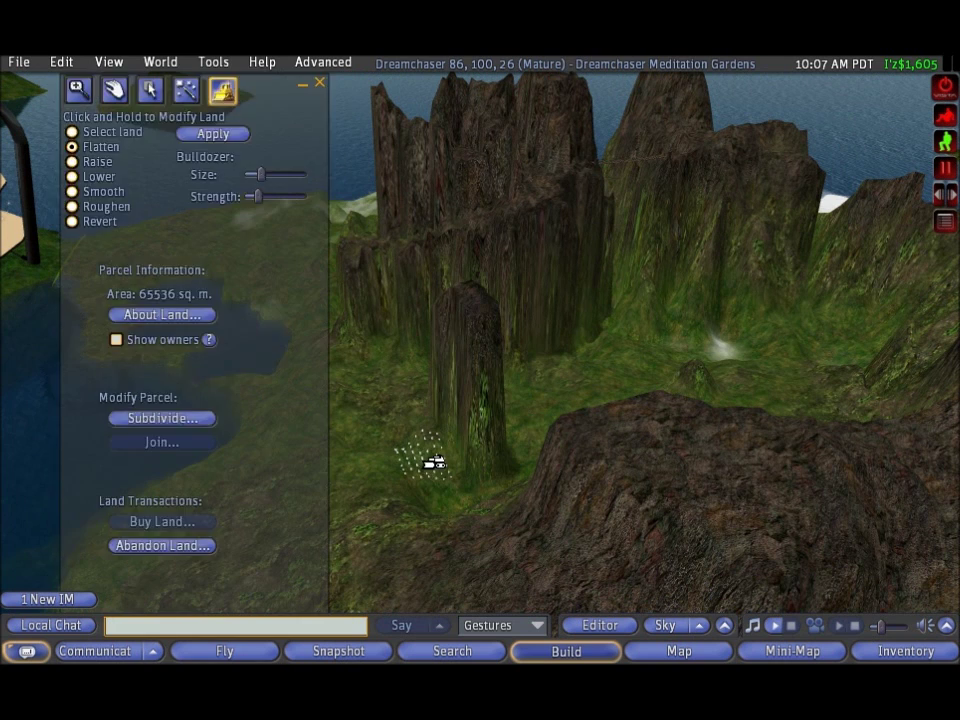
pyautogui.moveTo(433, 463)
pyautogui.mouseDown()
pyautogui.moveTo(473, 448)
pyautogui.moveTo(463, 421)
pyautogui.mouseUp()
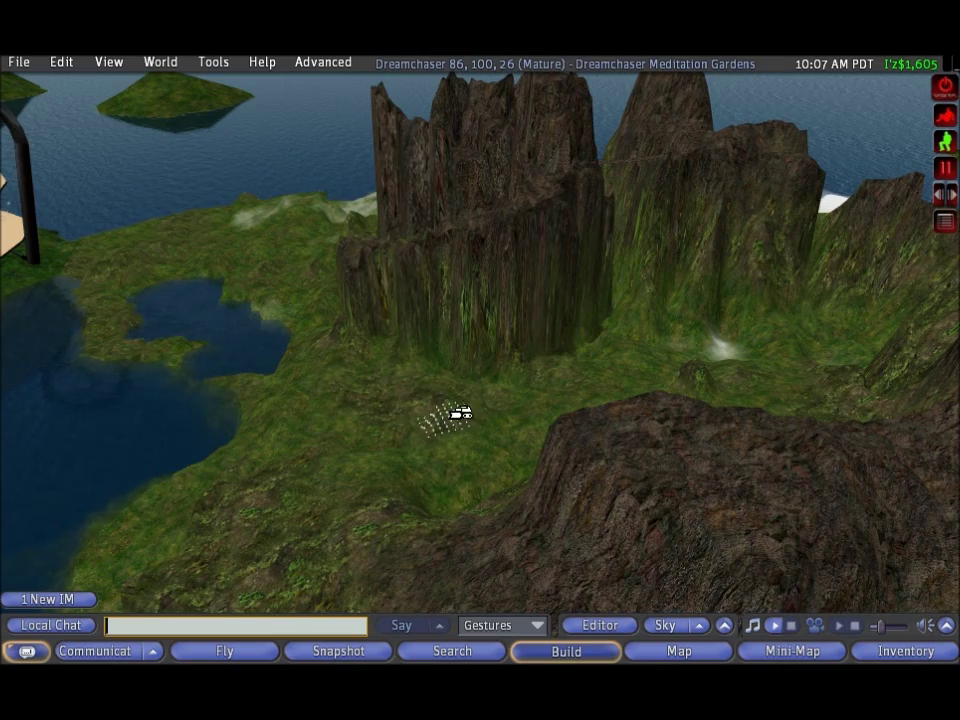
pyautogui.moveTo(460, 413); pyautogui.dragTo(462, 418)
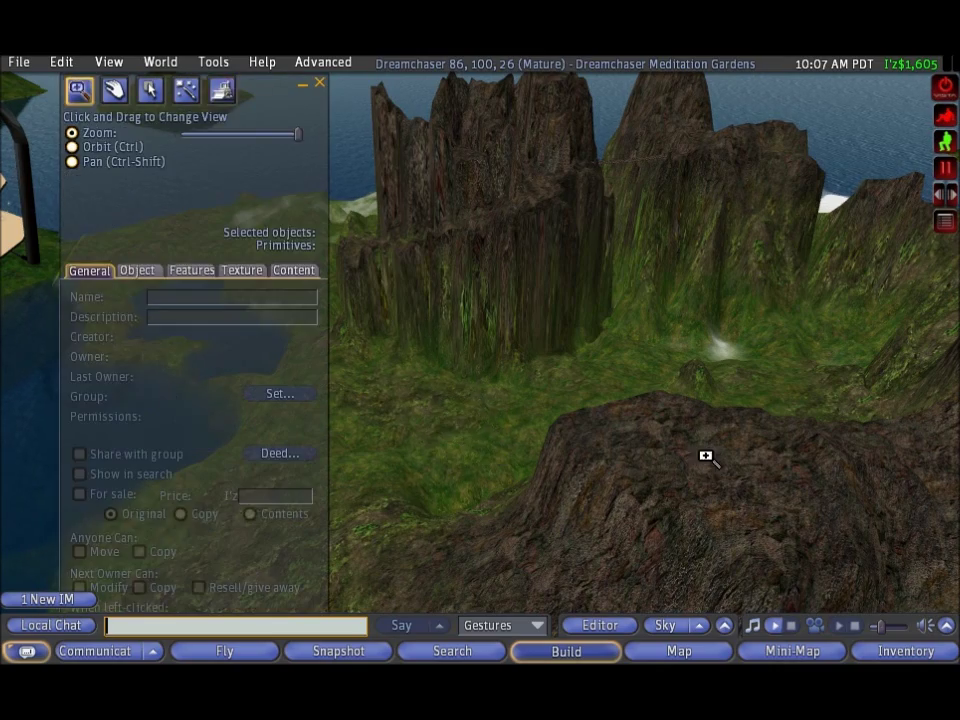
# - Flatten the ridge top between the plateau and the taller peak
pyautogui.keyDown('alt'); pyautogui.moveTo(706, 459); pyautogui.dragTo(754, 328); pyautogui.keyUp('alt')
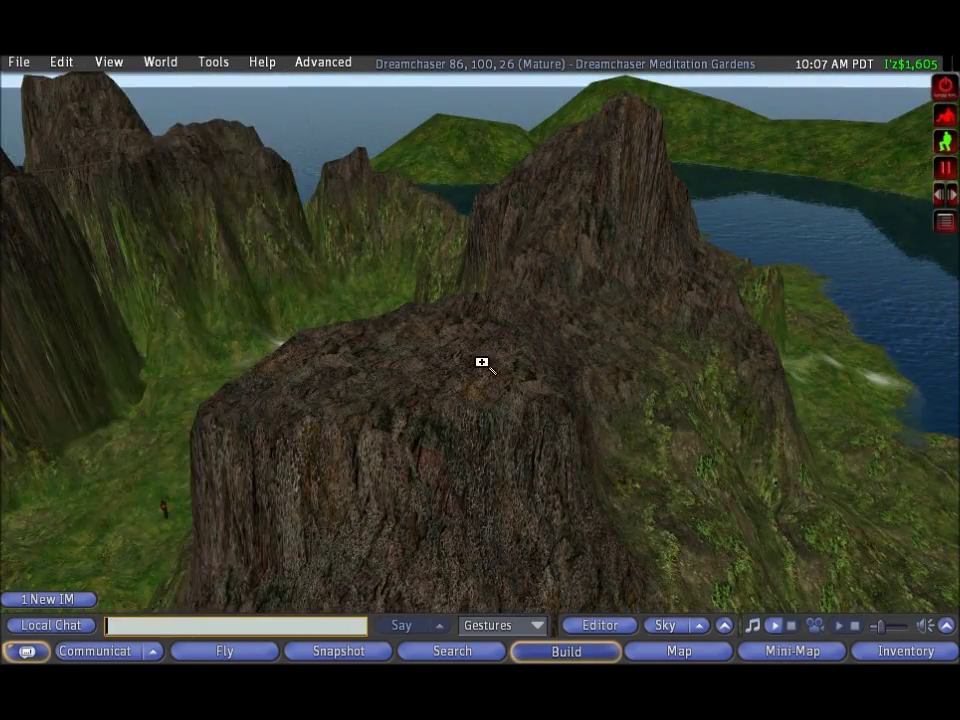
pyautogui.keyDown('ctrl'); pyautogui.keyDown('alt'); pyautogui.moveTo(482, 364); pyautogui.dragTo(558, 446); pyautogui.keyUp('alt'); pyautogui.keyUp('ctrl')
pyautogui.keyDown('alt'); pyautogui.moveTo(460, 290); pyautogui.dragTo(498, 377); pyautogui.keyUp('alt')
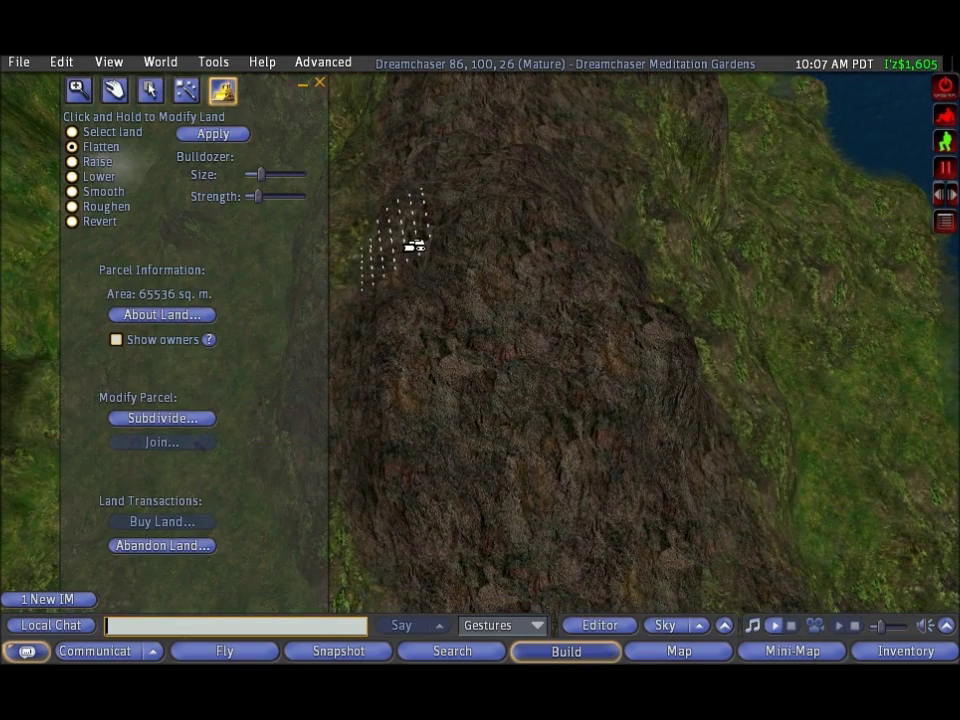
pyautogui.keyDown('alt'); pyautogui.moveTo(430, 232); pyautogui.dragTo(413, 373); pyautogui.keyUp('alt')
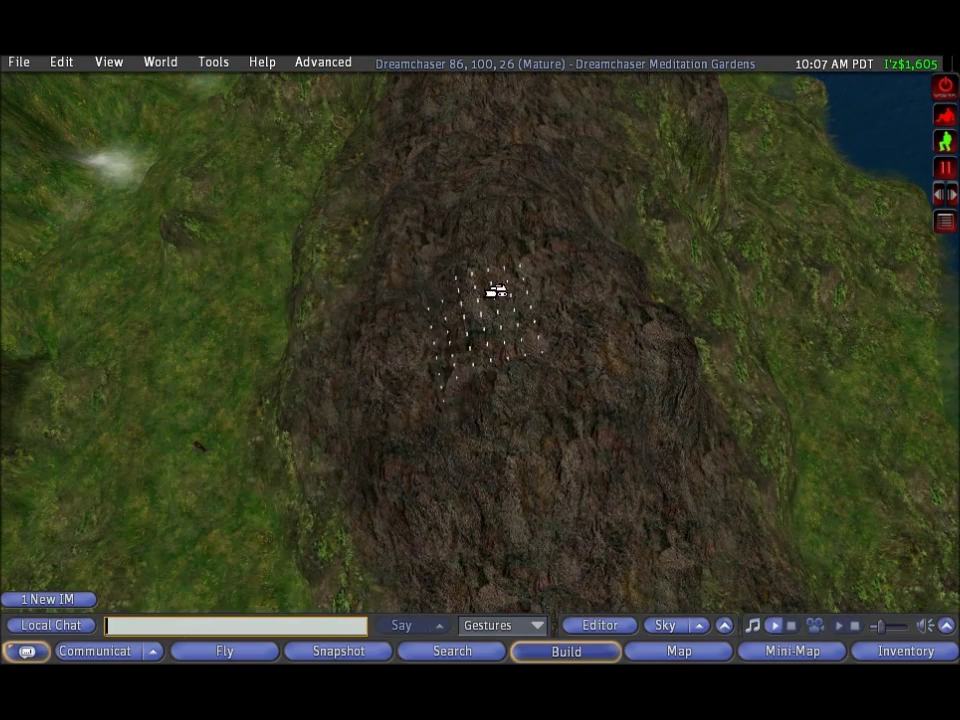
pyautogui.moveTo(497, 291)
pyautogui.mouseDown()
pyautogui.moveTo(624, 326)
pyautogui.moveTo(658, 373)
pyautogui.moveTo(439, 448)
pyautogui.moveTo(491, 417)
pyautogui.mouseUp()
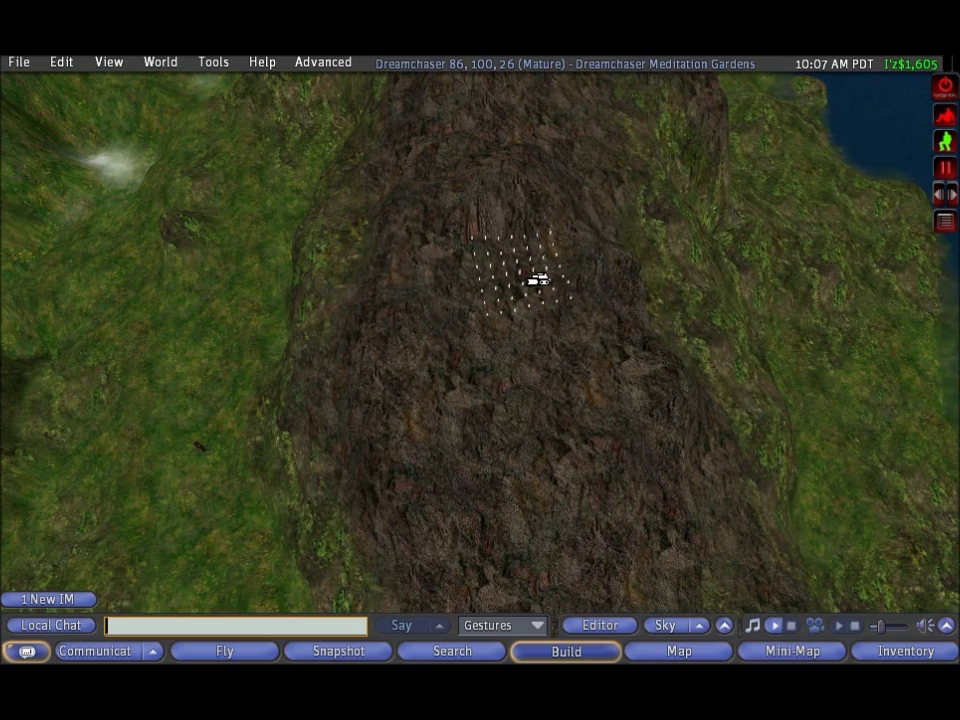
pyautogui.moveTo(533, 303)
pyautogui.keyDown('ctrl'); pyautogui.keyDown('alt'); pyautogui.mouseDown()
pyautogui.moveTo(520, 170)
pyautogui.moveTo(440, 172)
pyautogui.moveTo(437, 319)
pyautogui.mouseUp(); pyautogui.keyUp('alt'); pyautogui.keyUp('ctrl')
pyautogui.moveTo(373, 283)
pyautogui.mouseDown()
pyautogui.moveTo(319, 319)
pyautogui.moveTo(310, 451)
pyautogui.moveTo(422, 486)
pyautogui.moveTo(304, 272)
pyautogui.mouseUp()
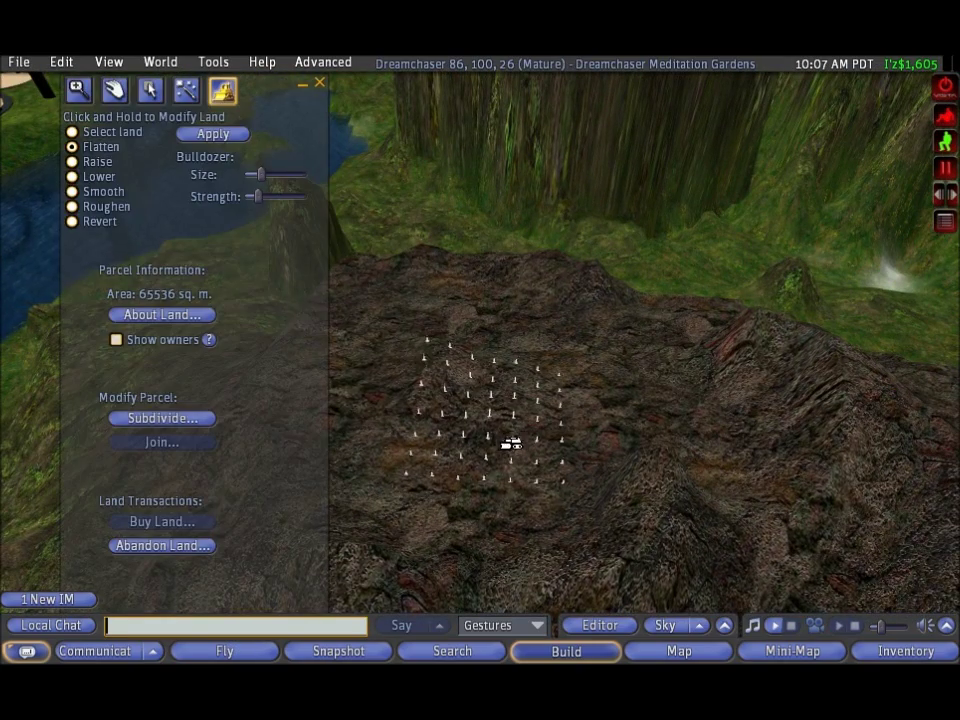
# - Even out the remaining bumps on the ridge and extend the flattened surface toward the foot of the taller peak
pyautogui.moveTo(510, 444)
pyautogui.keyDown('ctrl'); pyautogui.keyDown('alt'); pyautogui.mouseDown()
pyautogui.moveTo(503, 418)
pyautogui.moveTo(436, 330)
pyautogui.moveTo(430, 260)
pyautogui.moveTo(360, 256)
pyautogui.mouseUp(); pyautogui.keyUp('alt'); pyautogui.keyUp('ctrl')
pyautogui.moveTo(448, 360)
pyautogui.keyDown('ctrl'); pyautogui.keyDown('alt'); pyautogui.mouseDown()
pyautogui.moveTo(430, 360)
pyautogui.moveTo(458, 368)
pyautogui.mouseUp(); pyautogui.keyUp('alt'); pyautogui.keyUp('ctrl')
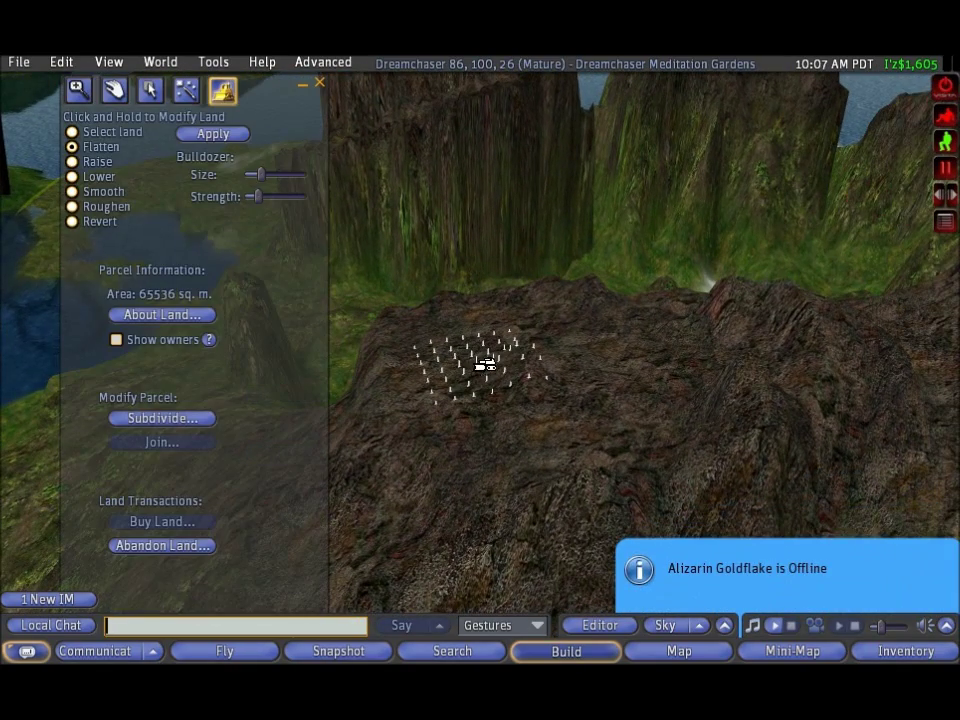
pyautogui.keyDown('ctrl'); pyautogui.keyDown('alt'); pyautogui.moveTo(488, 361); pyautogui.dragTo(309, 452); pyautogui.keyUp('alt'); pyautogui.keyUp('ctrl')
pyautogui.keyDown('ctrl'); pyautogui.keyDown('alt'); pyautogui.moveTo(366, 460); pyautogui.dragTo(348, 364); pyautogui.keyUp('alt'); pyautogui.keyUp('ctrl')
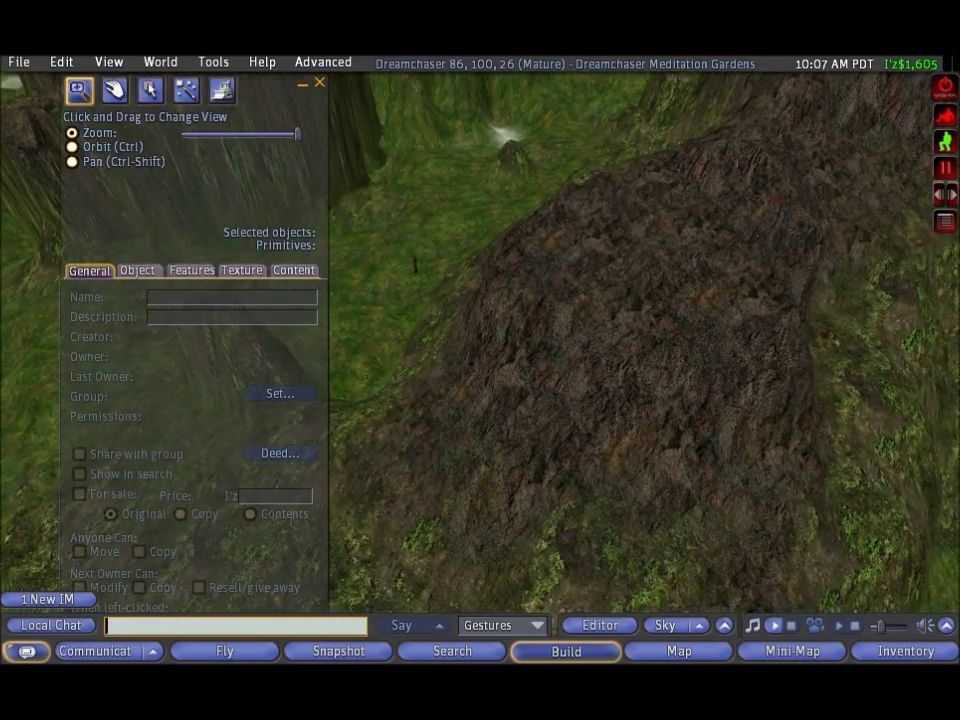
pyautogui.keyDown('ctrl'); pyautogui.keyDown('alt'); pyautogui.moveTo(520, 390); pyautogui.dragTo(440, 365); pyautogui.keyUp('alt'); pyautogui.keyUp('ctrl')
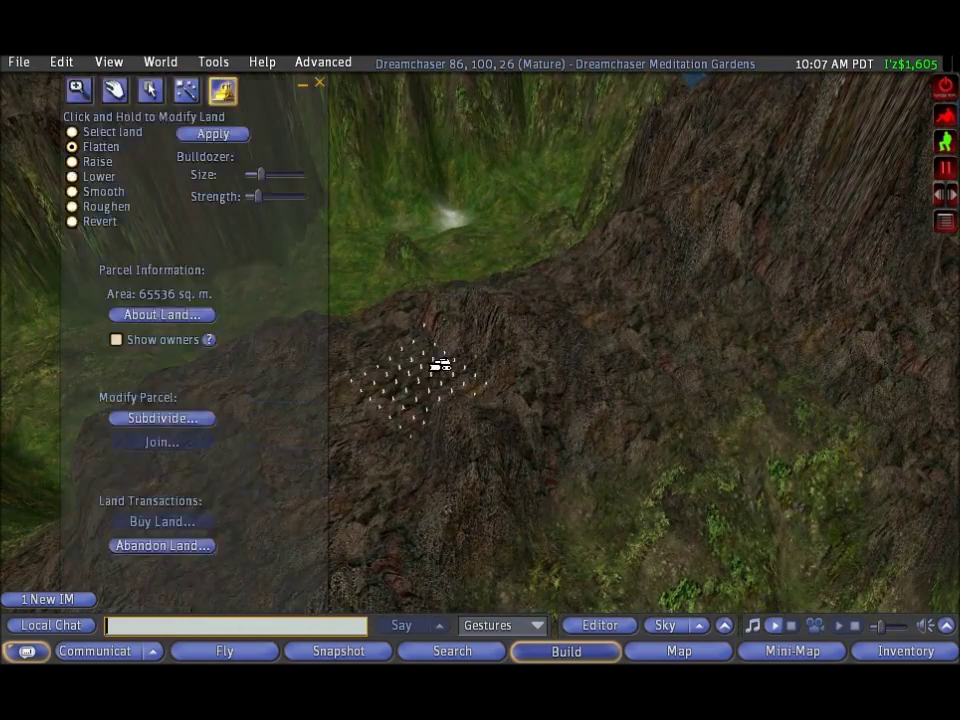
pyautogui.press('Escape')
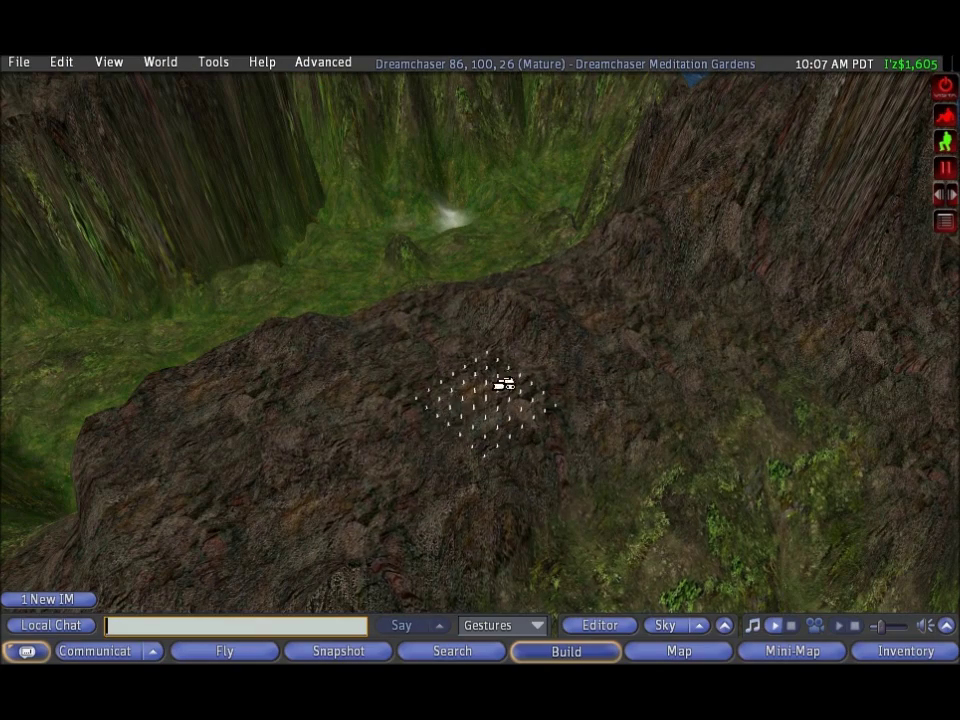
# - Examine the flattened ridge and the steep face of the taller peak from several angles
pyautogui.hotkey('ctrl', '1')
pyautogui.press('Escape')
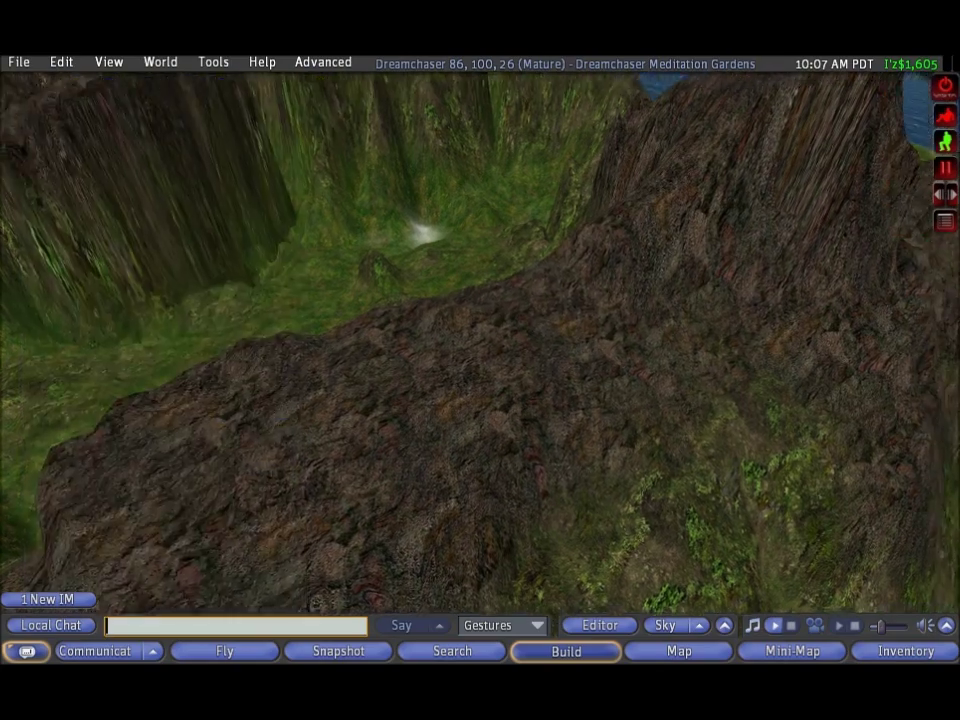
pyautogui.hotkey('ctrl', '1')
pyautogui.press('Escape')
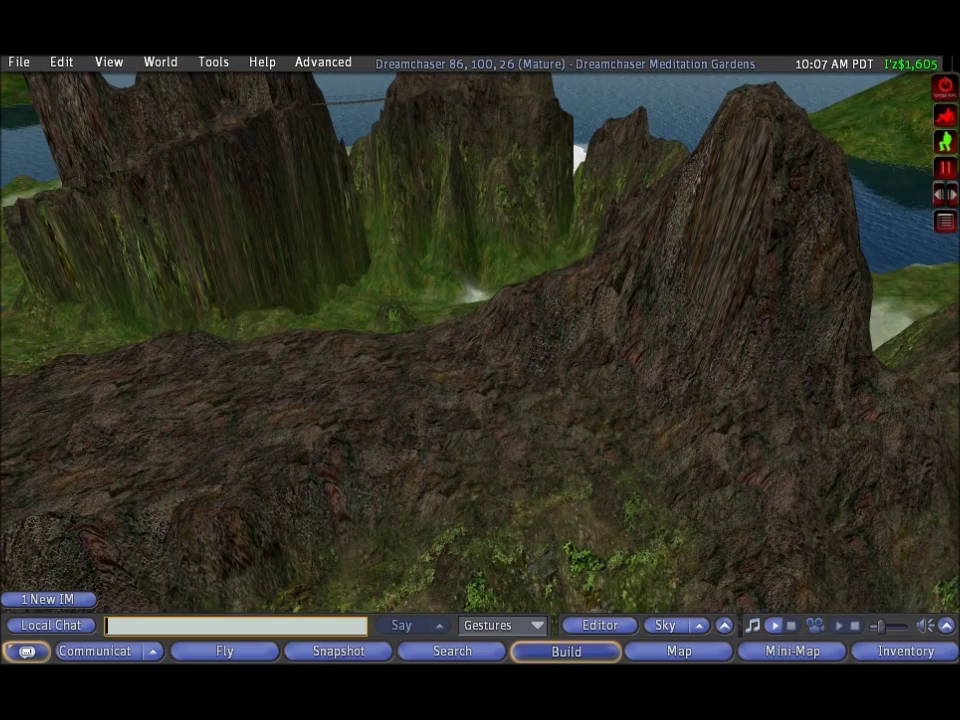
pyautogui.hotkey('ctrl', '1')
pyautogui.press('Escape')
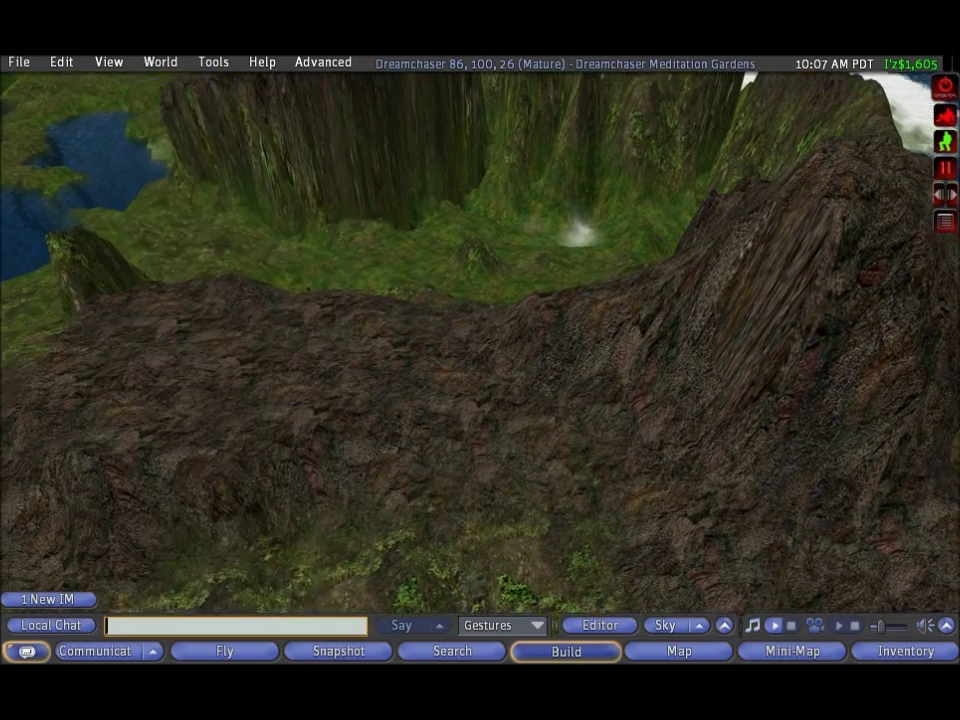
pyautogui.hotkey('ctrl', '1')
# - Return to the Flatten bulldozer and reduce its size slightly for finer terrain work
pyautogui.hotkey('ctrl', '5')
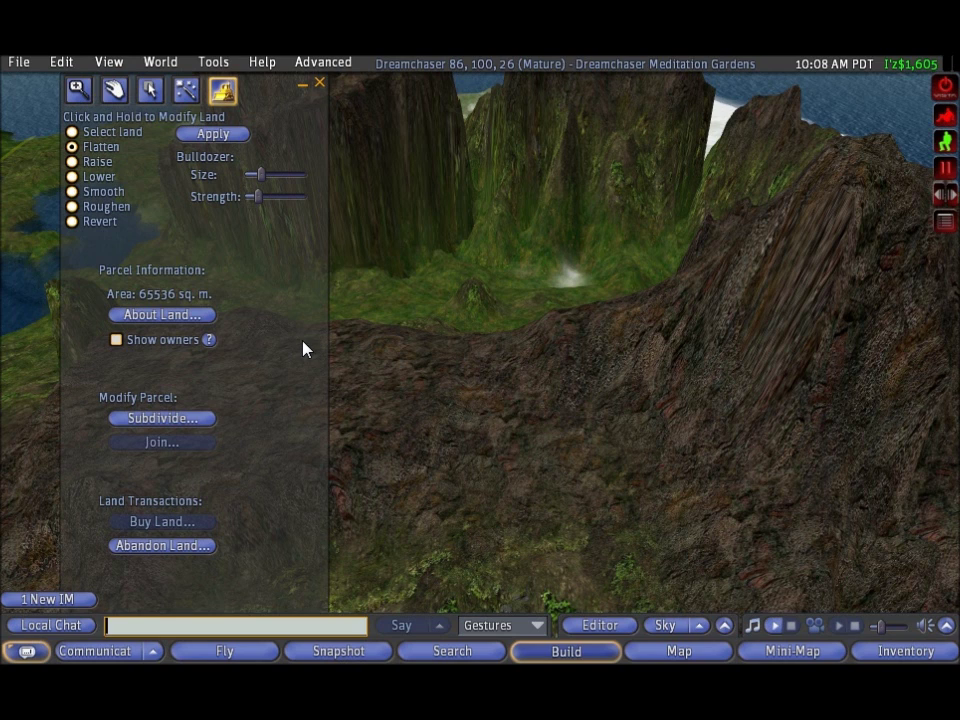
pyautogui.click(258, 196)
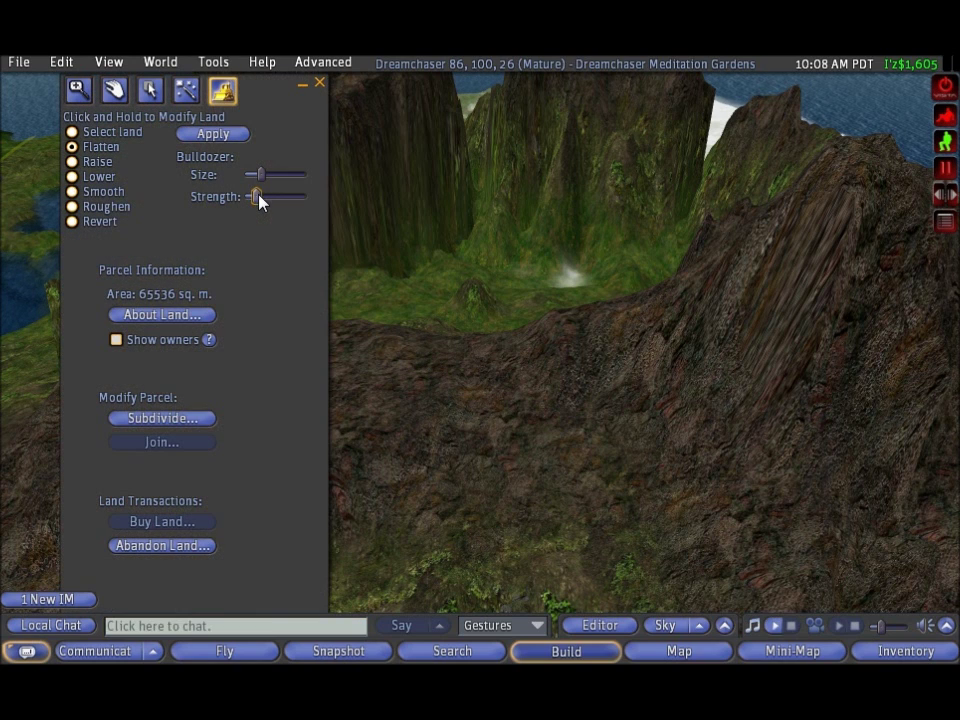
pyautogui.moveTo(262, 178); pyautogui.dragTo(257, 178)
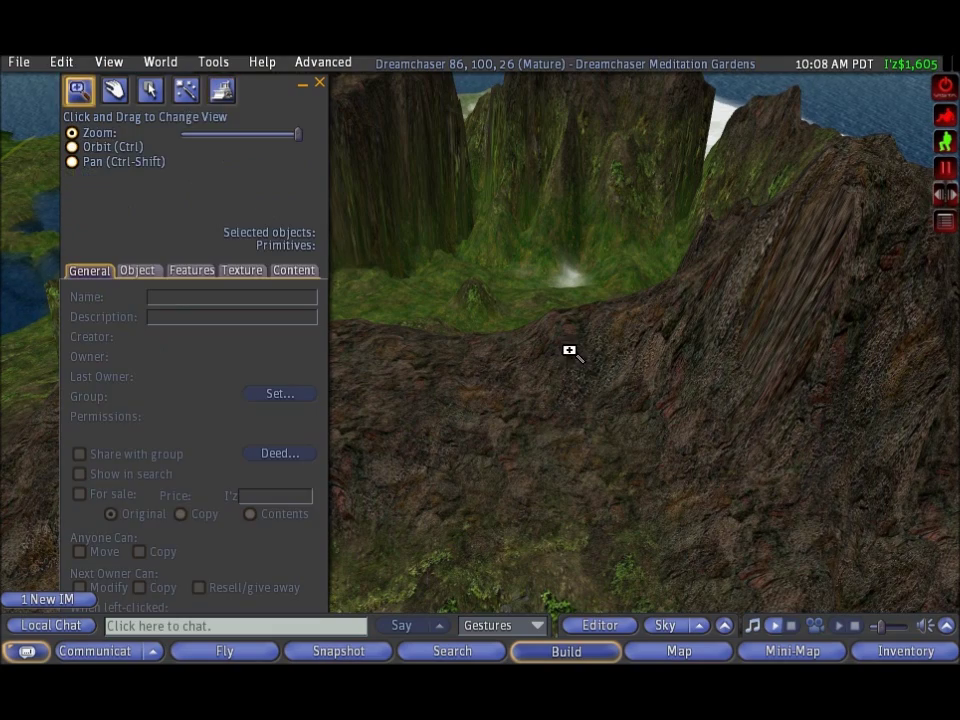
# - Flatten a narrow shelf along the ridge's valley-side edge at the foot of the taller peak with the smaller bulldozer
pyautogui.keyDown('alt'); pyautogui.moveTo(568, 349); pyautogui.dragTo(514, 370); pyautogui.keyUp('alt')
pyautogui.keyDown('alt'); pyautogui.click(409, 399); pyautogui.keyUp('alt')
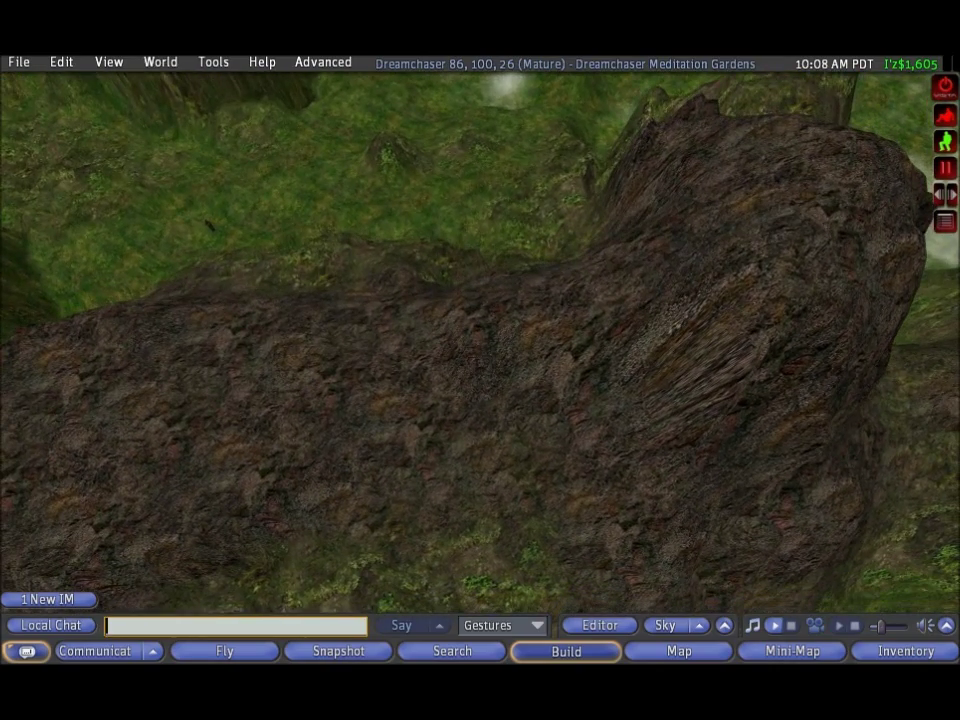
pyautogui.keyDown('ctrl'); pyautogui.keyDown('alt'); pyautogui.moveTo(409, 399); pyautogui.dragTo(489, 360); pyautogui.keyUp('alt'); pyautogui.keyUp('ctrl')
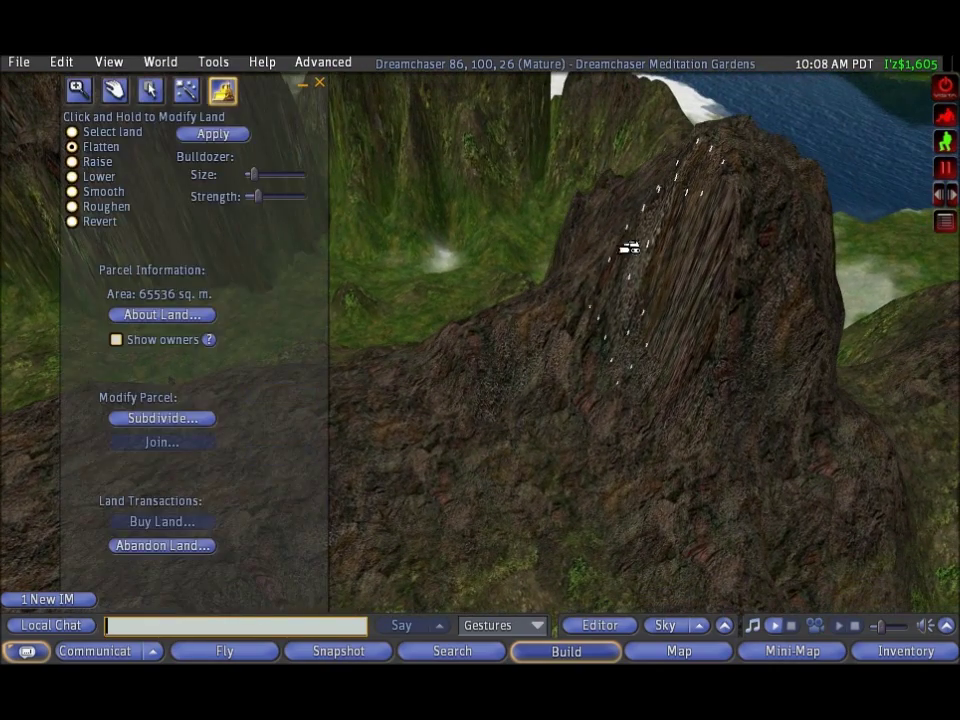
pyautogui.keyDown('alt'); pyautogui.moveTo(575, 268); pyautogui.dragTo(560, 285); pyautogui.keyUp('alt')
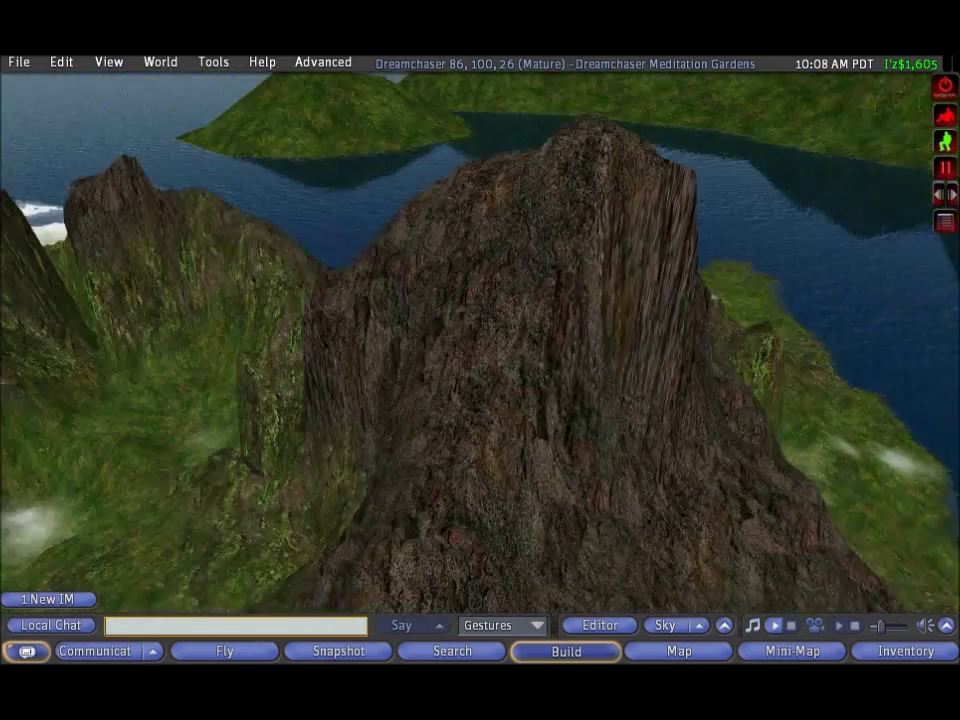
pyautogui.keyDown('alt'); pyautogui.click(425, 404); pyautogui.keyUp('alt')
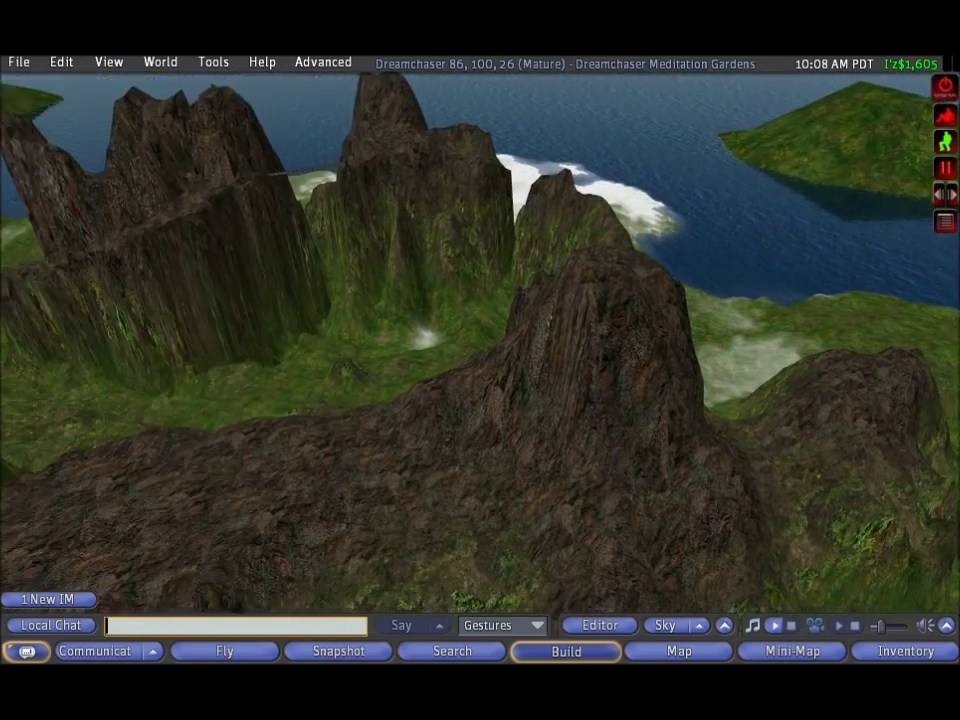
pyautogui.keyDown('ctrl'); pyautogui.keyDown('alt'); pyautogui.moveTo(553, 347); pyautogui.dragTo(553, 402); pyautogui.keyUp('alt'); pyautogui.keyUp('ctrl')
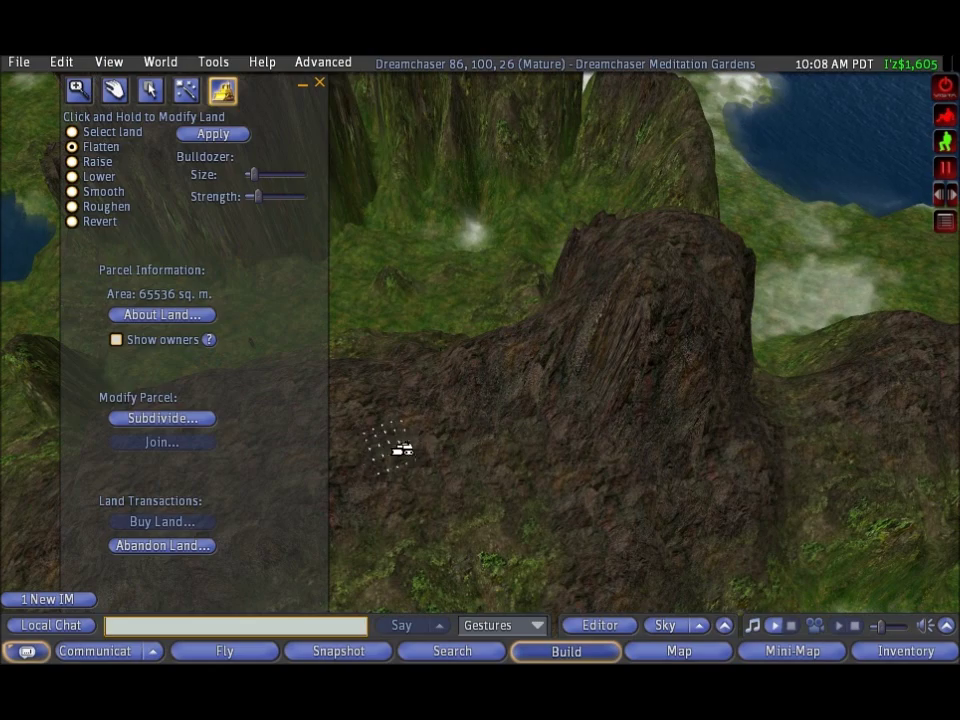
pyautogui.moveTo(436, 417)
pyautogui.keyDown('ctrl'); pyautogui.keyDown('alt'); pyautogui.mouseDown()
pyautogui.moveTo(440, 330)
pyautogui.moveTo(467, 331)
pyautogui.moveTo(480, 364)
pyautogui.mouseUp(); pyautogui.keyUp('alt'); pyautogui.keyUp('ctrl')
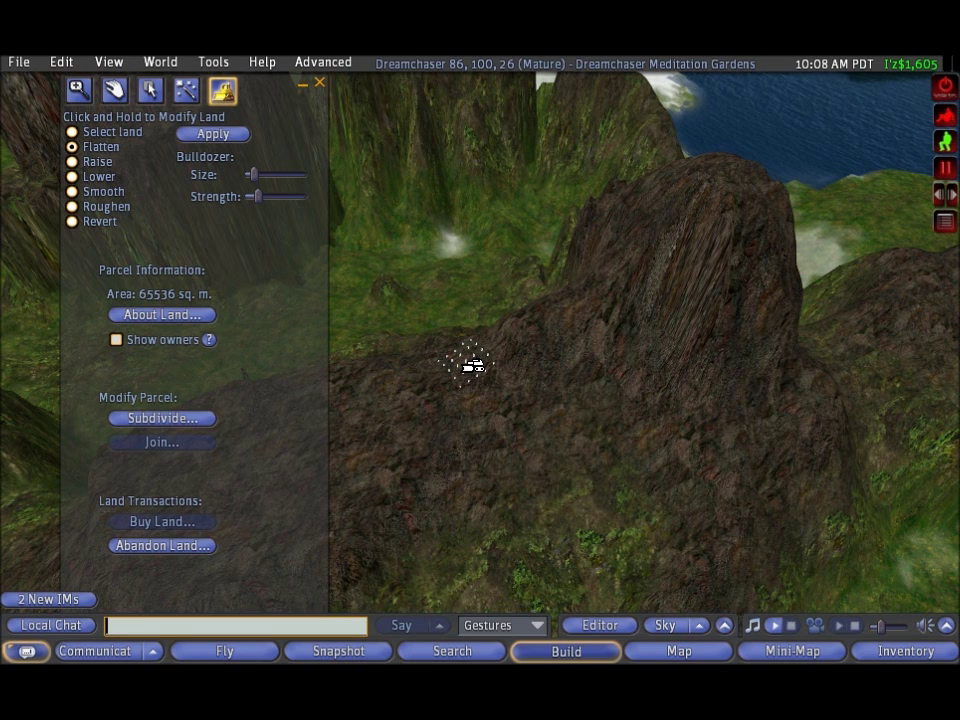
pyautogui.press('Escape')
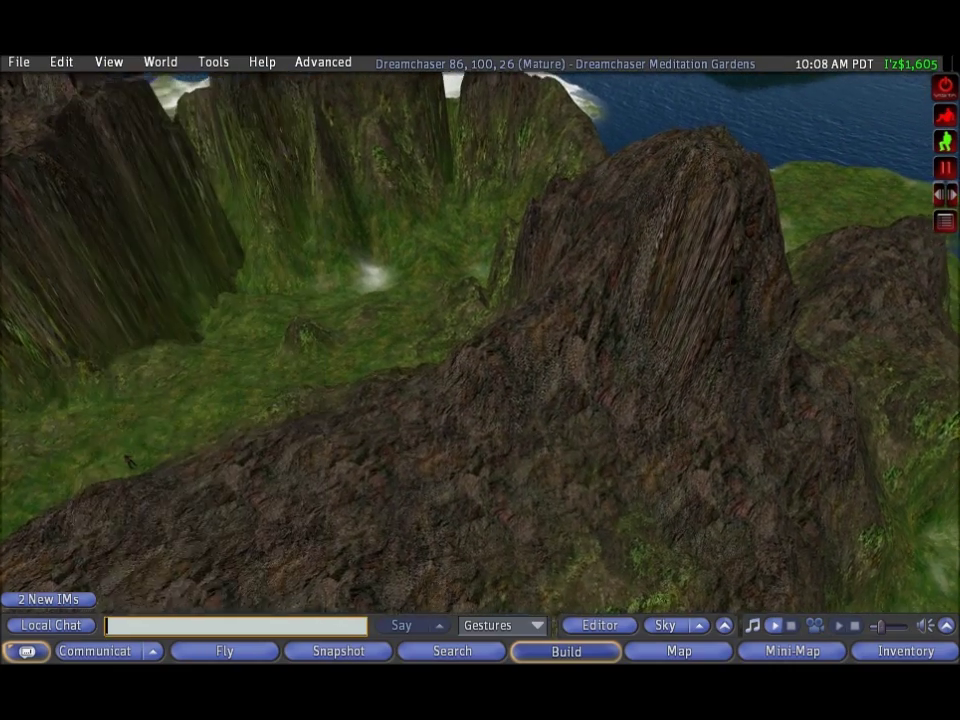
pyautogui.moveTo(472, 390)
pyautogui.keyDown('alt'); pyautogui.mouseDown()
pyautogui.moveTo(471, 354)
pyautogui.moveTo(485, 347)
pyautogui.moveTo(473, 369)
pyautogui.moveTo(488, 365)
pyautogui.moveTo(545, 332)
pyautogui.moveTo(504, 343)
pyautogui.moveTo(435, 389)
pyautogui.moveTo(458, 399)
pyautogui.moveTo(474, 390)
pyautogui.mouseUp(); pyautogui.keyUp('alt')
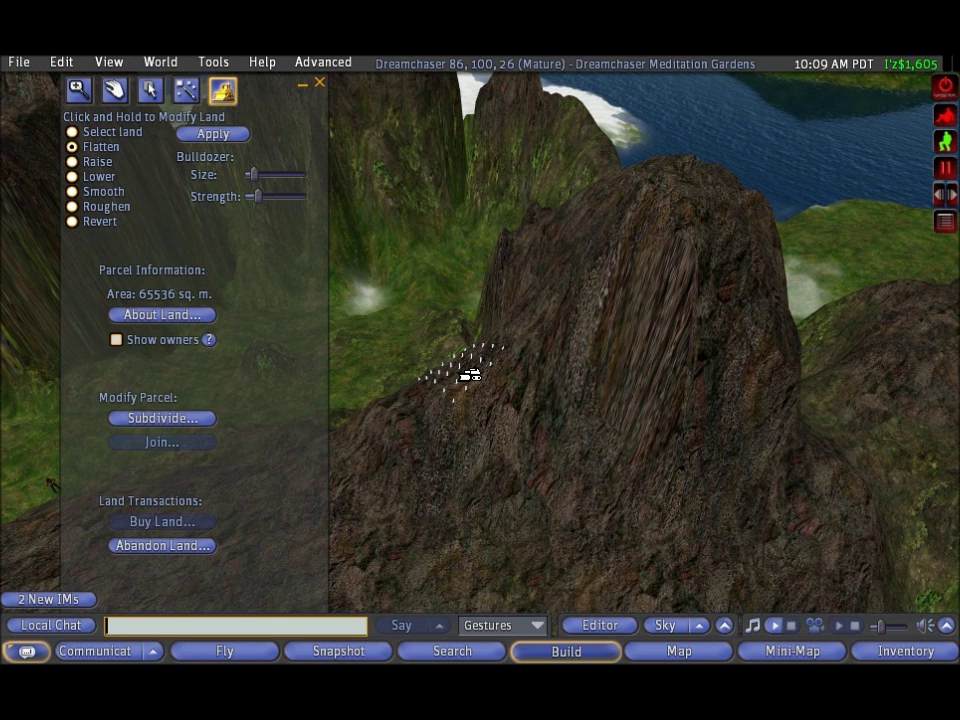
pyautogui.moveTo(466, 380); pyautogui.dragTo(336, 397)
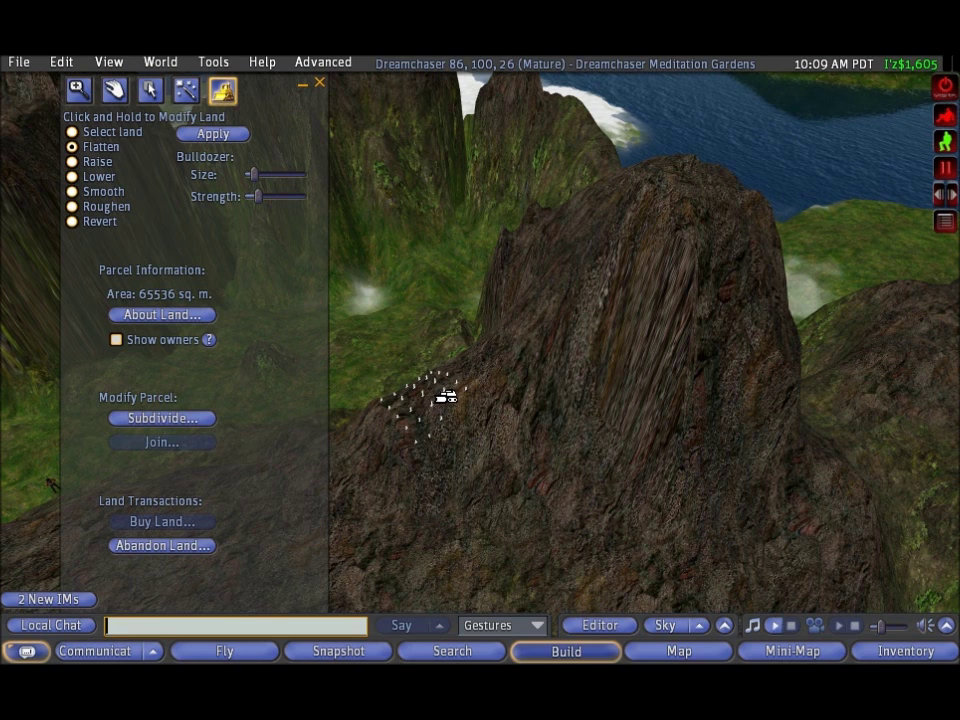
# - Flatten the ridge's valley-side edge, carrying the narrow shelf between the slope and the foot of the taller peak
pyautogui.moveTo(445, 397)
pyautogui.mouseDown()
pyautogui.moveTo(389, 430)
pyautogui.moveTo(464, 412)
pyautogui.moveTo(444, 388)
pyautogui.moveTo(454, 392)
pyautogui.moveTo(437, 401)
pyautogui.moveTo(604, 281)
pyautogui.mouseUp()
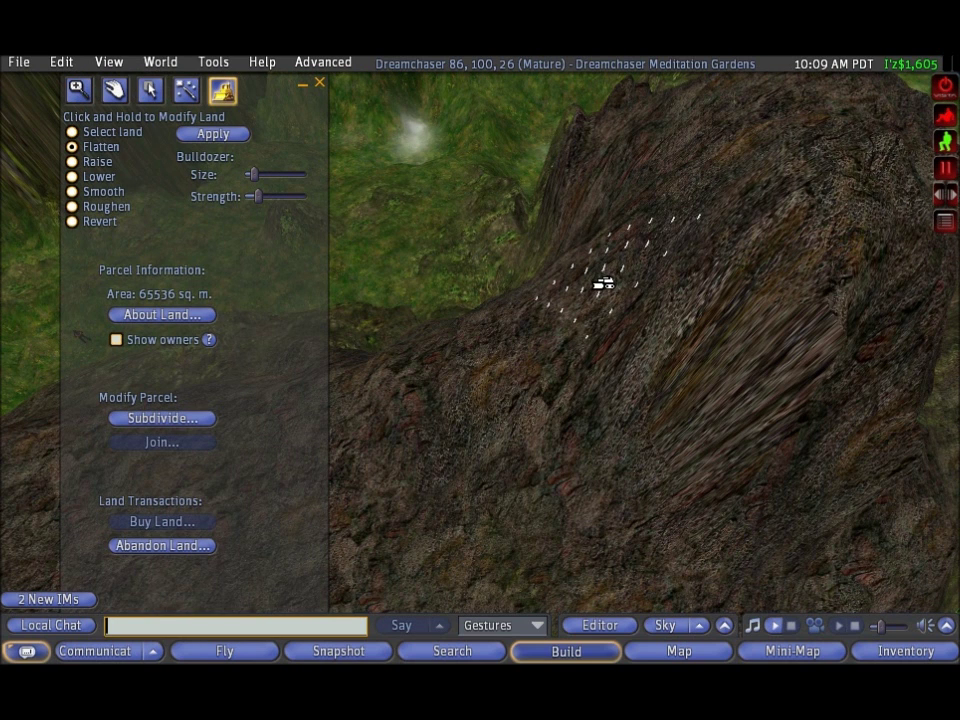
pyautogui.moveTo(604, 284); pyautogui.dragTo(541, 307)
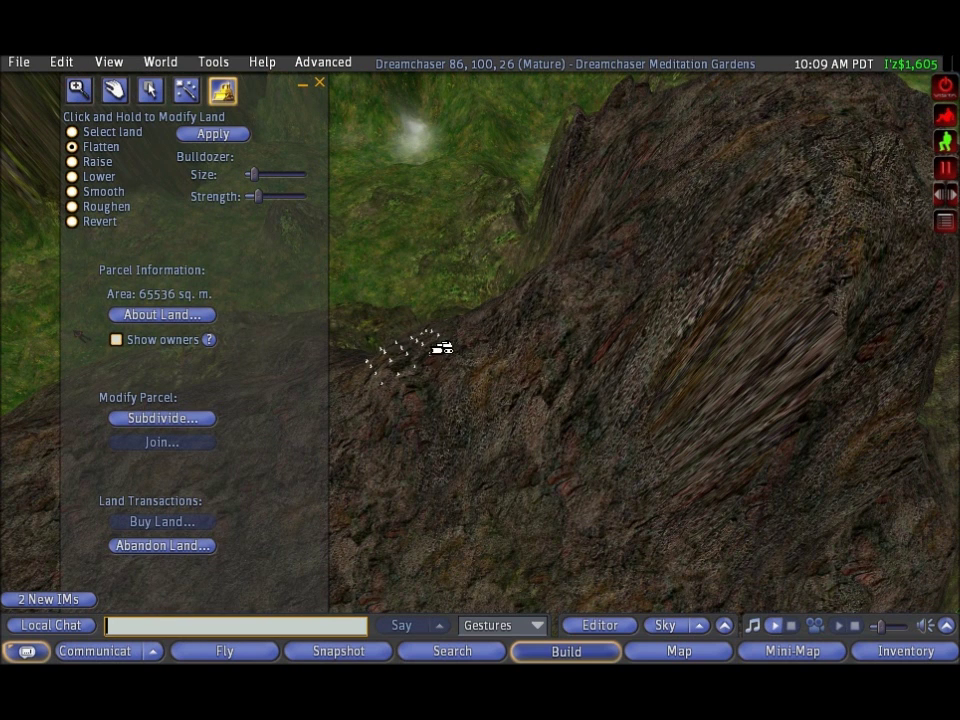
pyautogui.moveTo(441, 348)
pyautogui.mouseDown()
pyautogui.moveTo(521, 319)
pyautogui.moveTo(447, 379)
pyautogui.moveTo(400, 383)
pyautogui.mouseUp()
pyautogui.moveTo(489, 418)
pyautogui.mouseDown()
pyautogui.moveTo(639, 381)
pyautogui.moveTo(456, 450)
pyautogui.moveTo(587, 377)
pyautogui.moveTo(487, 390)
pyautogui.moveTo(486, 368)
pyautogui.moveTo(486, 390)
pyautogui.moveTo(486, 368)
pyautogui.moveTo(313, 405)
pyautogui.moveTo(445, 358)
pyautogui.mouseUp()
pyautogui.moveTo(500, 390)
pyautogui.mouseDown()
pyautogui.moveTo(484, 400)
pyautogui.moveTo(450, 360)
pyautogui.mouseUp()
# - Widen the flattened area across the rocky slope directly below the steep face of the taller peak
pyautogui.moveTo(577, 270)
pyautogui.mouseDown()
pyautogui.moveTo(471, 332)
pyautogui.moveTo(533, 297)
pyautogui.mouseUp()
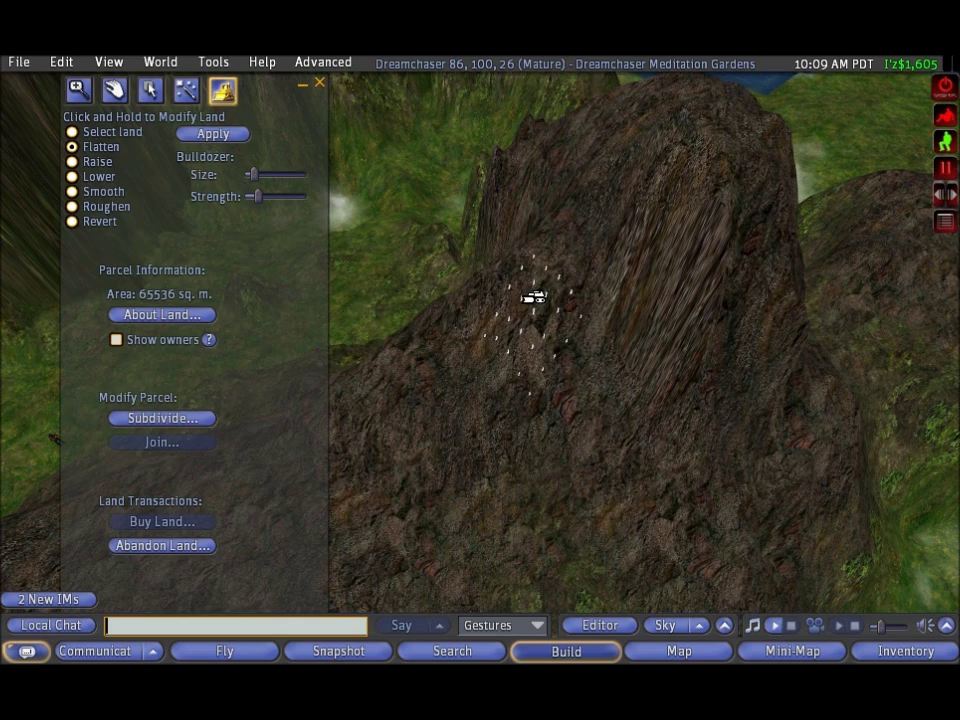
pyautogui.moveTo(601, 307)
pyautogui.mouseDown()
pyautogui.moveTo(555, 256)
pyautogui.moveTo(377, 418)
pyautogui.moveTo(493, 386)
pyautogui.moveTo(574, 306)
pyautogui.moveTo(370, 381)
pyautogui.moveTo(436, 362)
pyautogui.moveTo(446, 325)
pyautogui.moveTo(452, 366)
pyautogui.moveTo(494, 364)
pyautogui.moveTo(444, 437)
pyautogui.moveTo(519, 313)
pyautogui.moveTo(461, 497)
pyautogui.moveTo(508, 277)
pyautogui.moveTo(579, 306)
pyautogui.moveTo(600, 279)
pyautogui.moveTo(630, 322)
pyautogui.mouseUp()
pyautogui.moveTo(578, 287)
pyautogui.mouseDown()
pyautogui.moveTo(613, 163)
pyautogui.moveTo(604, 231)
pyautogui.moveTo(583, 230)
pyautogui.moveTo(580, 286)
pyautogui.mouseUp()
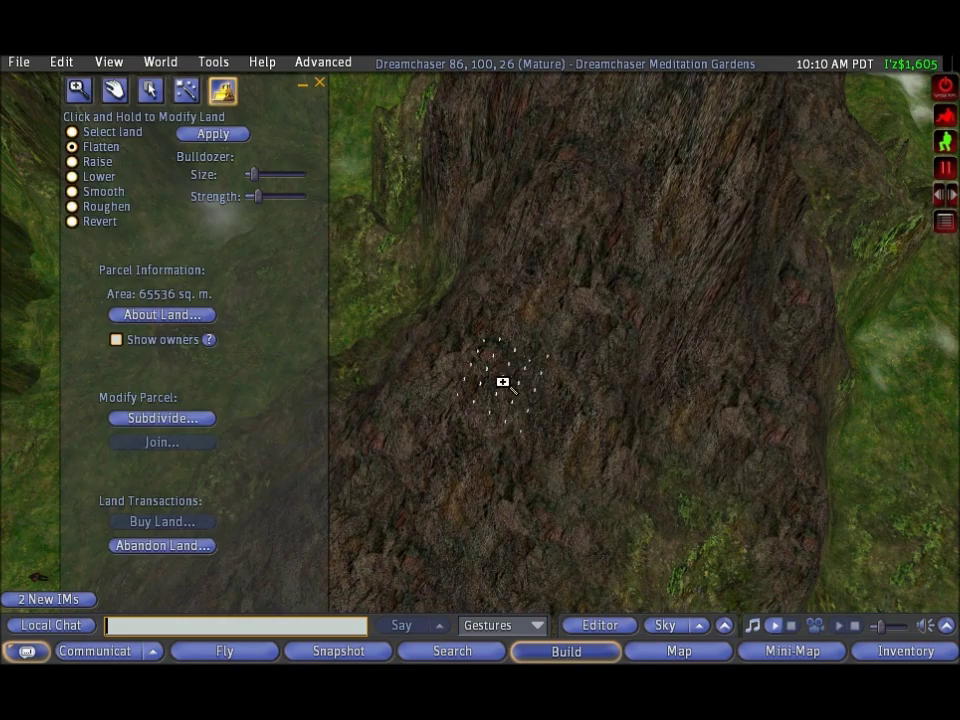
pyautogui.keyDown('ctrl'); pyautogui.keyDown('alt'); pyautogui.moveTo(450, 429); pyautogui.dragTo(482, 362); pyautogui.keyUp('alt'); pyautogui.keyUp('ctrl')
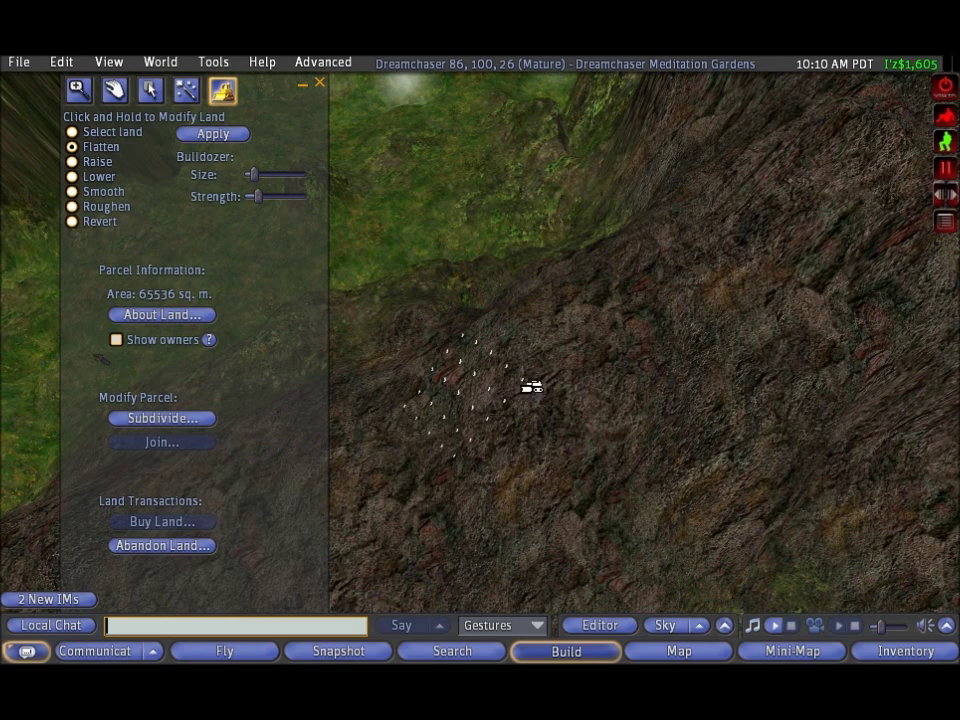
pyautogui.moveTo(530, 372)
pyautogui.mouseDown()
pyautogui.moveTo(617, 343)
pyautogui.moveTo(639, 317)
pyautogui.moveTo(634, 287)
pyautogui.moveTo(523, 437)
pyautogui.moveTo(612, 357)
pyautogui.mouseUp()
pyautogui.moveTo(458, 400)
pyautogui.mouseDown()
pyautogui.moveTo(321, 422)
pyautogui.moveTo(450, 381)
pyautogui.moveTo(396, 399)
pyautogui.moveTo(452, 395)
pyautogui.moveTo(750, 204)
pyautogui.moveTo(615, 274)
pyautogui.moveTo(512, 261)
pyautogui.moveTo(603, 331)
pyautogui.moveTo(795, 240)
pyautogui.moveTo(560, 352)
pyautogui.moveTo(536, 376)
pyautogui.moveTo(524, 265)
pyautogui.moveTo(466, 256)
pyautogui.moveTo(514, 256)
pyautogui.mouseUp()
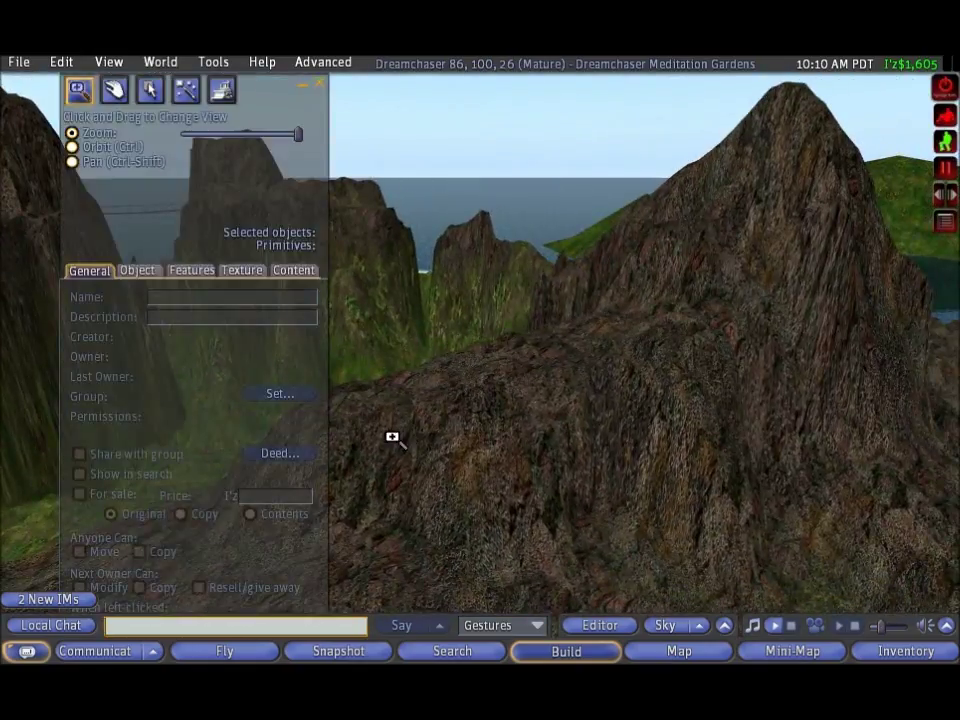
# - Level a path along the ridge crest from the taller peak's base down toward the valley-side edge with the Flatten bulldozer
pyautogui.keyDown('ctrl'); pyautogui.keyDown('alt'); pyautogui.moveTo(392, 437); pyautogui.dragTo(468, 353); pyautogui.keyUp('alt'); pyautogui.keyUp('ctrl')
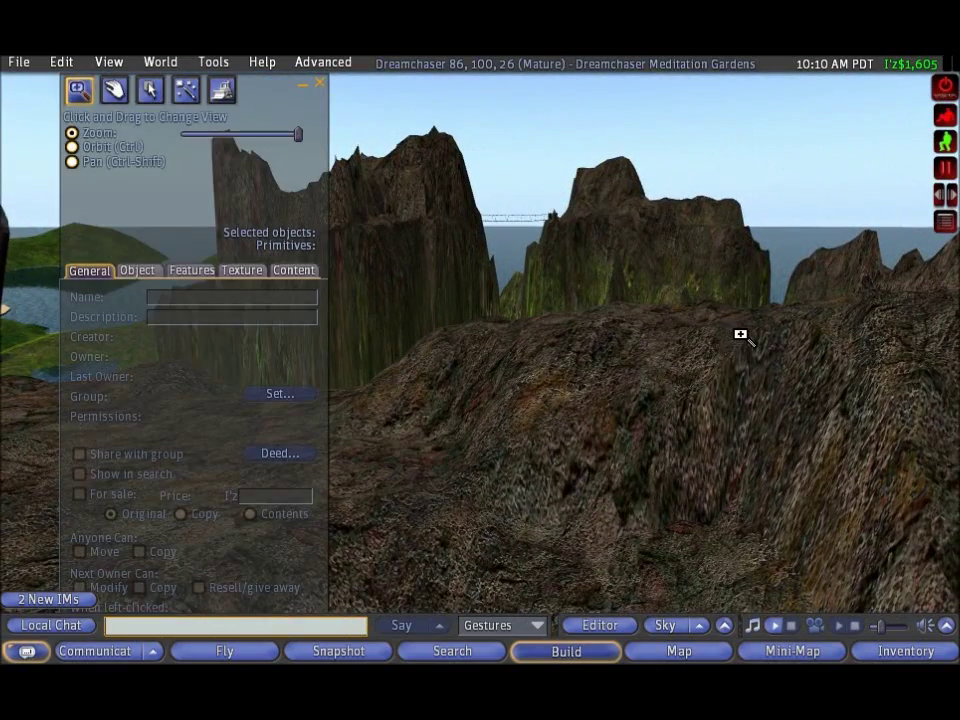
pyautogui.keyDown('ctrl'); pyautogui.keyDown('alt'); pyautogui.moveTo(740, 336); pyautogui.dragTo(510, 352); pyautogui.keyUp('alt'); pyautogui.keyUp('ctrl')
pyautogui.moveTo(505, 484)
pyautogui.mouseDown()
pyautogui.moveTo(654, 386)
pyautogui.moveTo(707, 171)
pyautogui.moveTo(634, 182)
pyautogui.moveTo(676, 216)
pyautogui.moveTo(489, 270)
pyautogui.moveTo(564, 250)
pyautogui.mouseUp()
pyautogui.moveTo(373, 268)
pyautogui.mouseDown()
pyautogui.moveTo(664, 251)
pyautogui.moveTo(534, 264)
pyautogui.moveTo(658, 238)
pyautogui.moveTo(482, 293)
pyautogui.moveTo(619, 307)
pyautogui.mouseUp()
pyautogui.press('alt')
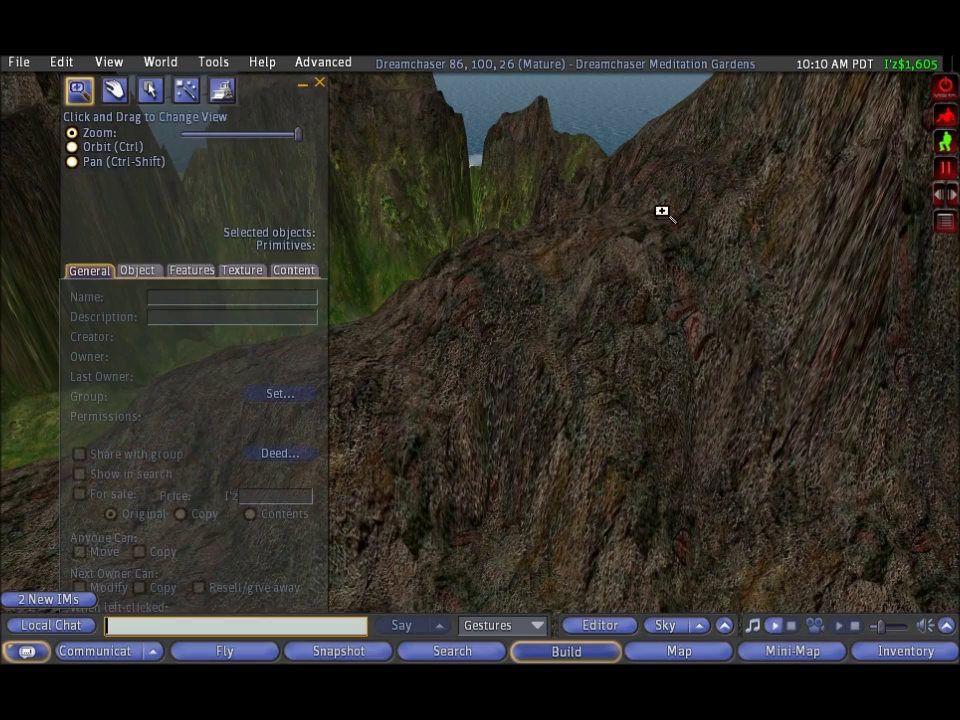
pyautogui.keyDown('alt'); pyautogui.moveTo(479, 298); pyautogui.dragTo(482, 362); pyautogui.keyUp('alt')
pyautogui.moveTo(450, 428)
pyautogui.mouseDown()
pyautogui.moveTo(499, 424)
pyautogui.moveTo(666, 259)
pyautogui.moveTo(746, 208)
pyautogui.moveTo(728, 233)
pyautogui.moveTo(752, 250)
pyautogui.mouseUp()
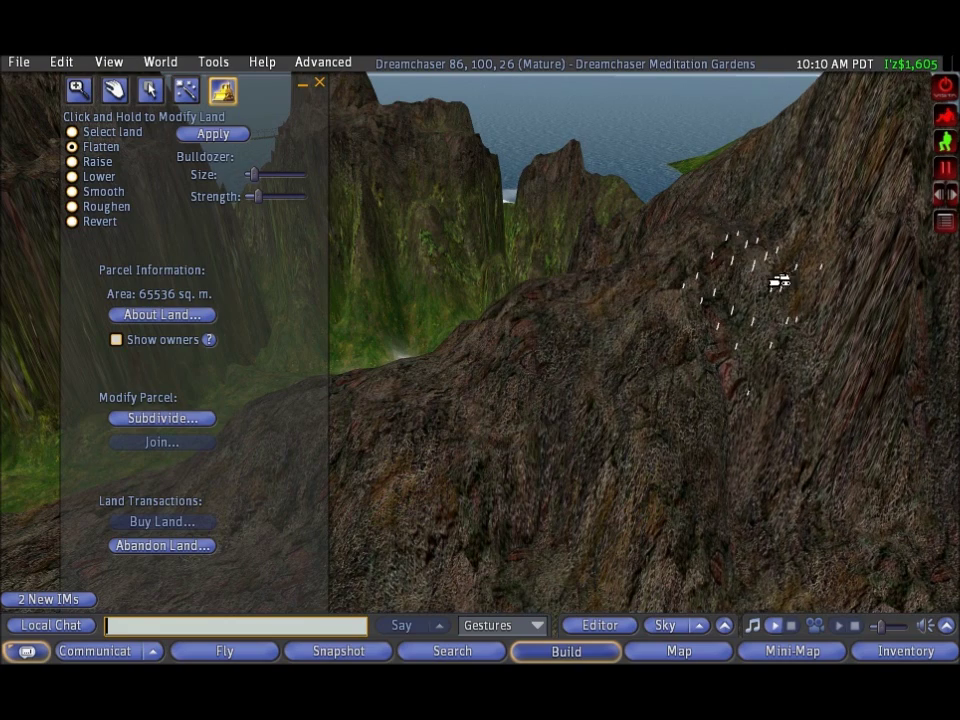
pyautogui.moveTo(662, 357)
pyautogui.mouseDown()
pyautogui.moveTo(615, 377)
pyautogui.moveTo(580, 370)
pyautogui.mouseUp()
pyautogui.moveTo(541, 327); pyautogui.dragTo(553, 328)
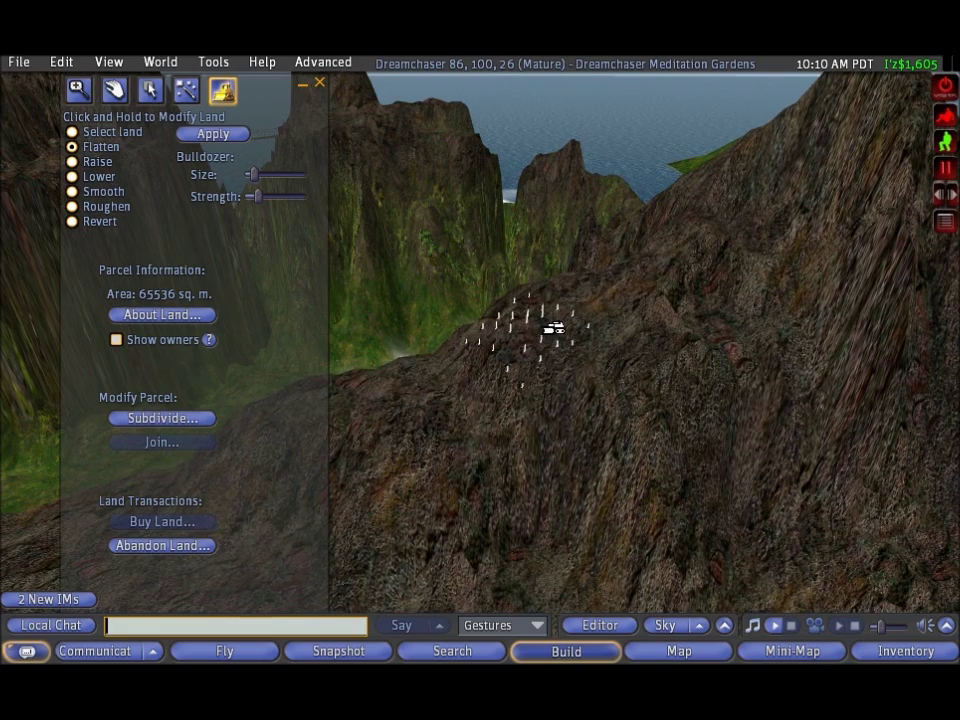
pyautogui.moveTo(557, 373); pyautogui.dragTo(480, 343)
pyautogui.moveTo(410, 383)
pyautogui.mouseDown()
pyautogui.moveTo(394, 394)
pyautogui.moveTo(408, 388)
pyautogui.moveTo(400, 420)
pyautogui.mouseUp()
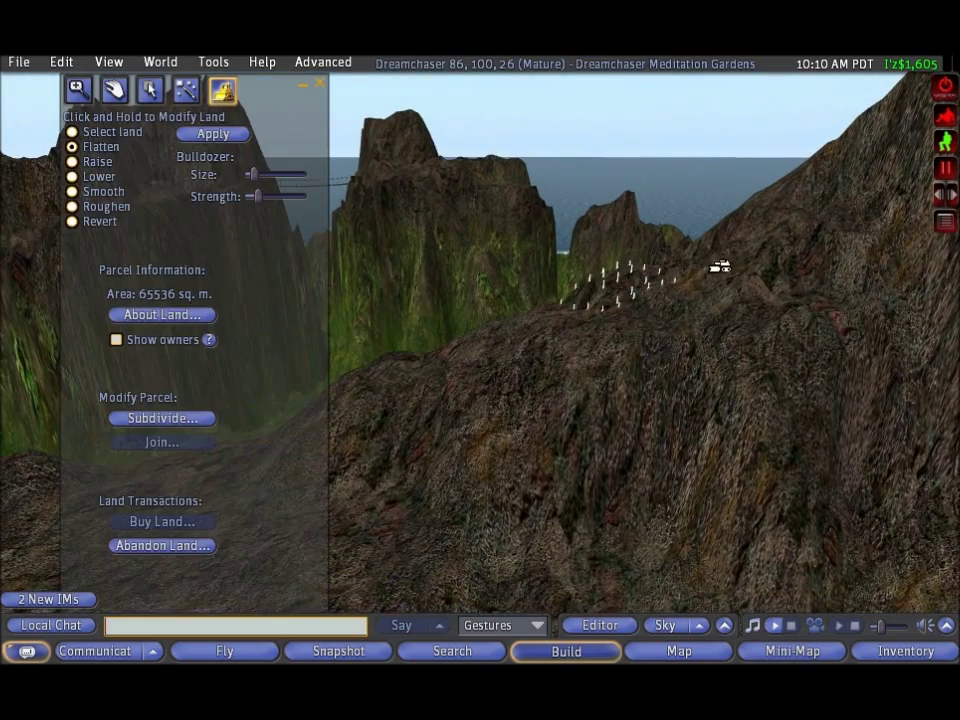
# - Reduce the Flatten bulldozer's size slightly for detailed work at the foot of the cliff below the ridge
pyautogui.keyDown('alt'); pyautogui.moveTo(701, 304); pyautogui.dragTo(475, 396); pyautogui.keyUp('alt')
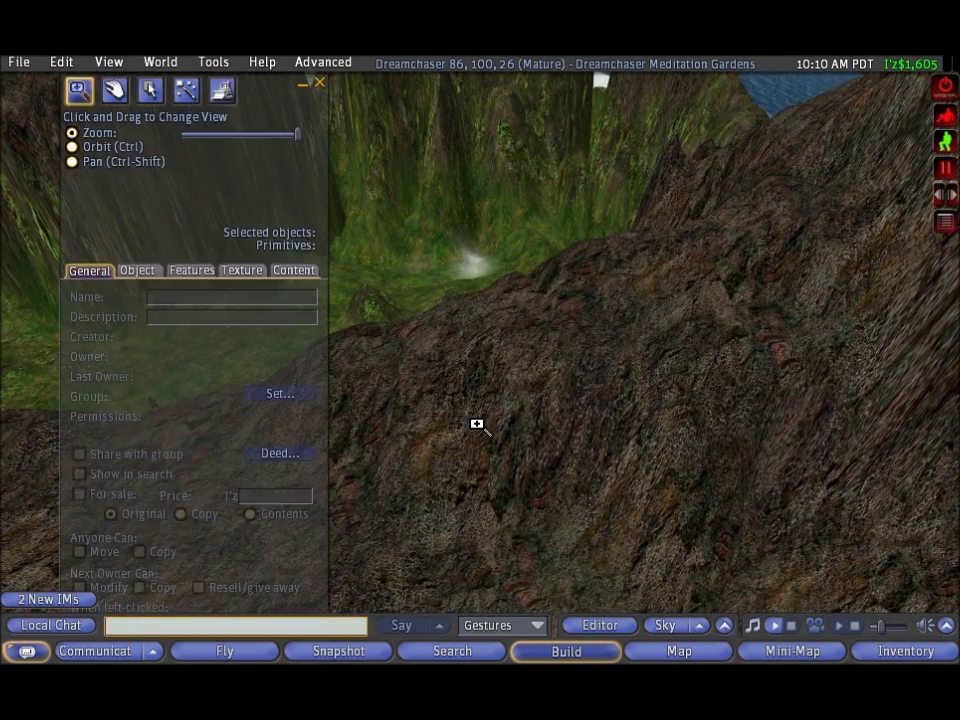
pyautogui.keyDown('alt'); pyautogui.moveTo(476, 422); pyautogui.dragTo(439, 347); pyautogui.keyUp('alt')
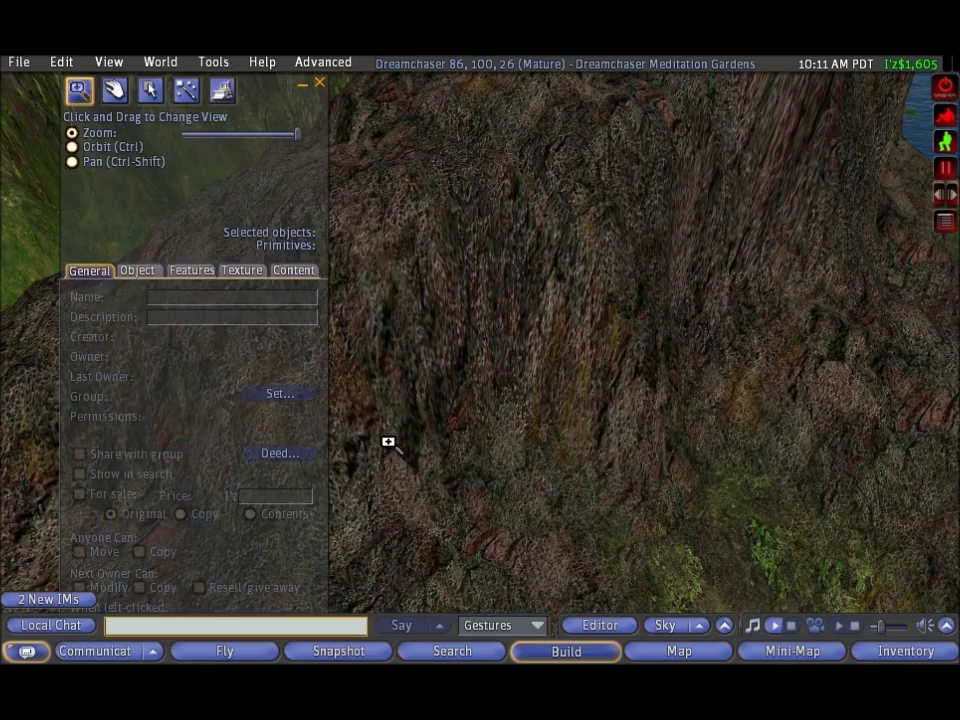
pyautogui.keyDown('alt'); pyautogui.moveTo(388, 441); pyautogui.dragTo(465, 430); pyautogui.keyUp('alt')
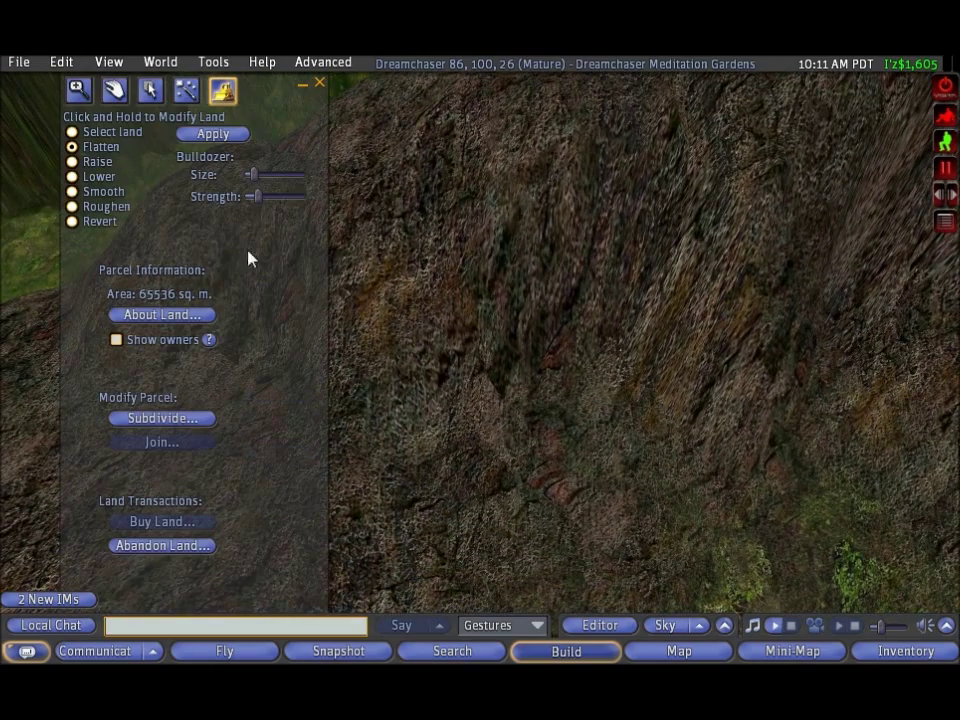
pyautogui.click(256, 180)
pyautogui.keyDown('ctrl'); pyautogui.keyDown('alt'); pyautogui.moveTo(594, 441); pyautogui.dragTo(585, 410); pyautogui.keyUp('alt'); pyautogui.keyUp('ctrl')
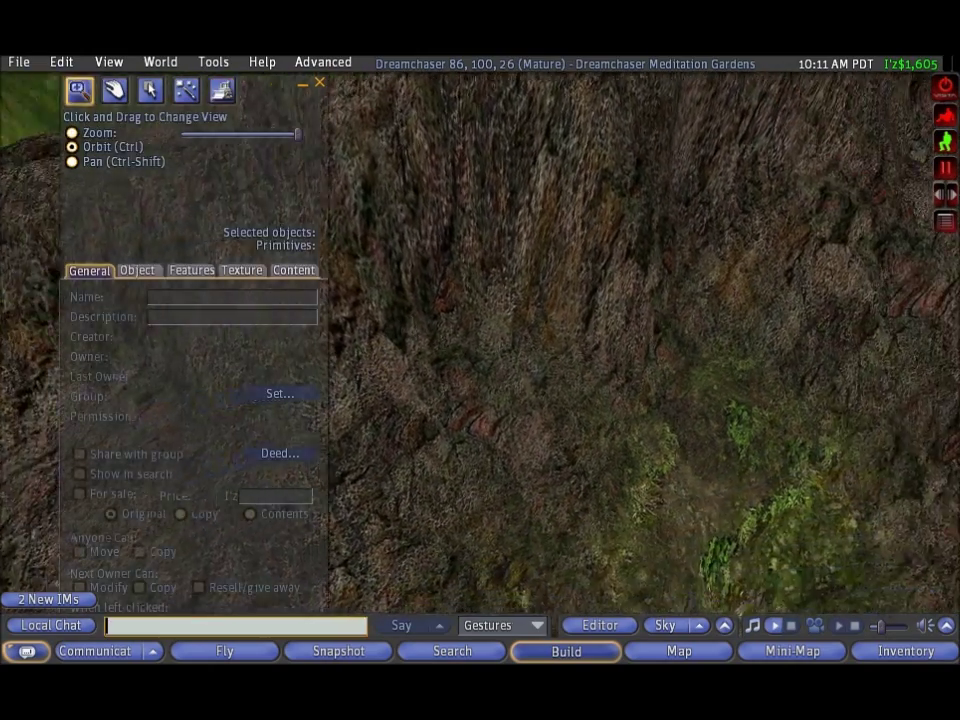
pyautogui.moveTo(480, 362)
pyautogui.keyDown('ctrl'); pyautogui.keyDown('alt'); pyautogui.mouseDown()
pyautogui.moveTo(484, 335)
pyautogui.moveTo(480, 362)
pyautogui.mouseUp(); pyautogui.keyUp('alt'); pyautogui.keyUp('ctrl')
# - Flatten a ledge into the rock at the foot of the cliff below the ridge with the smaller bulldozer
pyautogui.moveTo(512, 398)
pyautogui.mouseDown()
pyautogui.moveTo(524, 293)
pyautogui.moveTo(510, 240)
pyautogui.mouseUp()
pyautogui.moveTo(493, 381); pyautogui.dragTo(475, 250)
pyautogui.moveTo(461, 394); pyautogui.dragTo(415, 260)
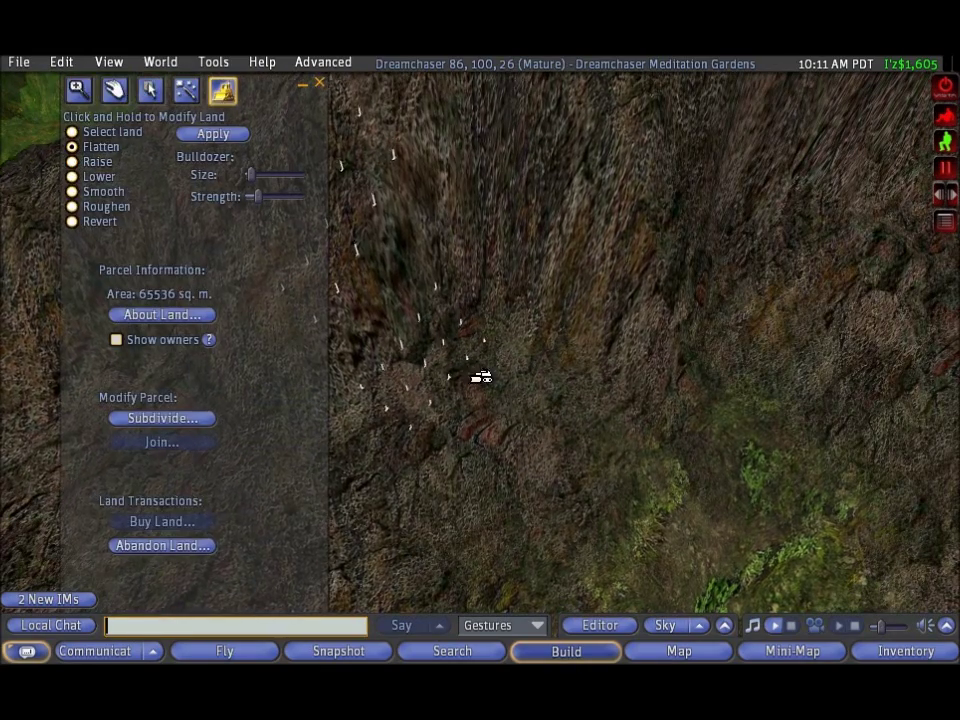
pyautogui.moveTo(481, 377)
pyautogui.mouseDown()
pyautogui.moveTo(537, 400)
pyautogui.moveTo(540, 457)
pyautogui.moveTo(430, 414)
pyautogui.moveTo(537, 492)
pyautogui.moveTo(521, 399)
pyautogui.moveTo(509, 437)
pyautogui.mouseUp()
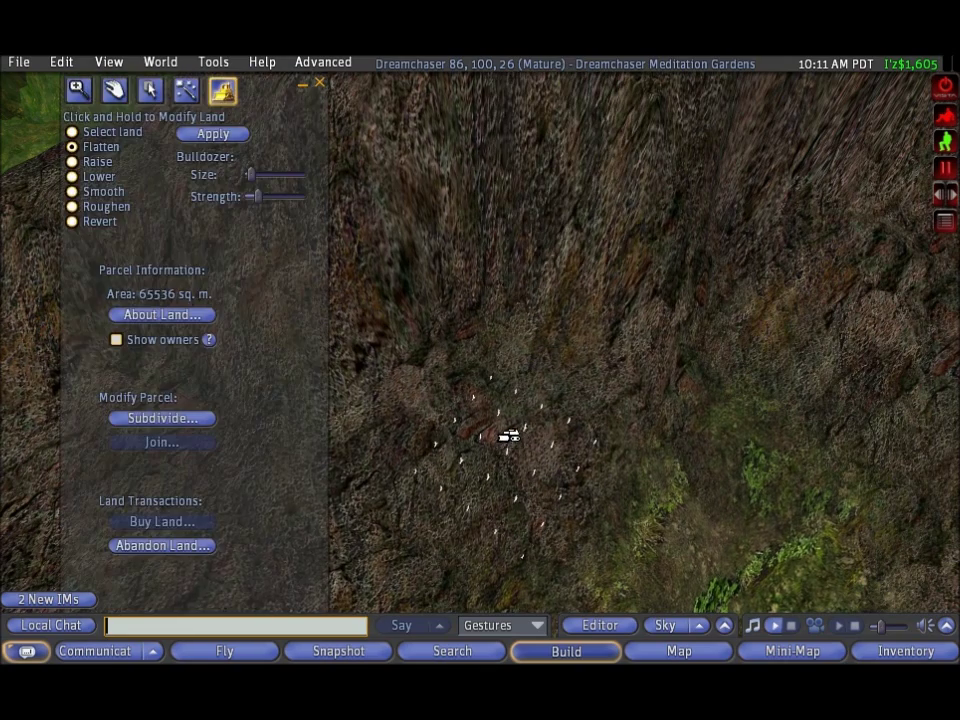
pyautogui.moveTo(490, 332)
pyautogui.mouseDown()
pyautogui.moveTo(444, 418)
pyautogui.moveTo(497, 349)
pyautogui.moveTo(540, 408)
pyautogui.moveTo(579, 272)
pyautogui.moveTo(501, 401)
pyautogui.moveTo(450, 321)
pyautogui.moveTo(459, 414)
pyautogui.moveTo(336, 371)
pyautogui.moveTo(486, 399)
pyautogui.moveTo(533, 425)
pyautogui.mouseUp()
pyautogui.keyDown('ctrl'); pyautogui.keyDown('alt'); pyautogui.moveTo(446, 377); pyautogui.dragTo(543, 373); pyautogui.keyUp('alt'); pyautogui.keyUp('ctrl')
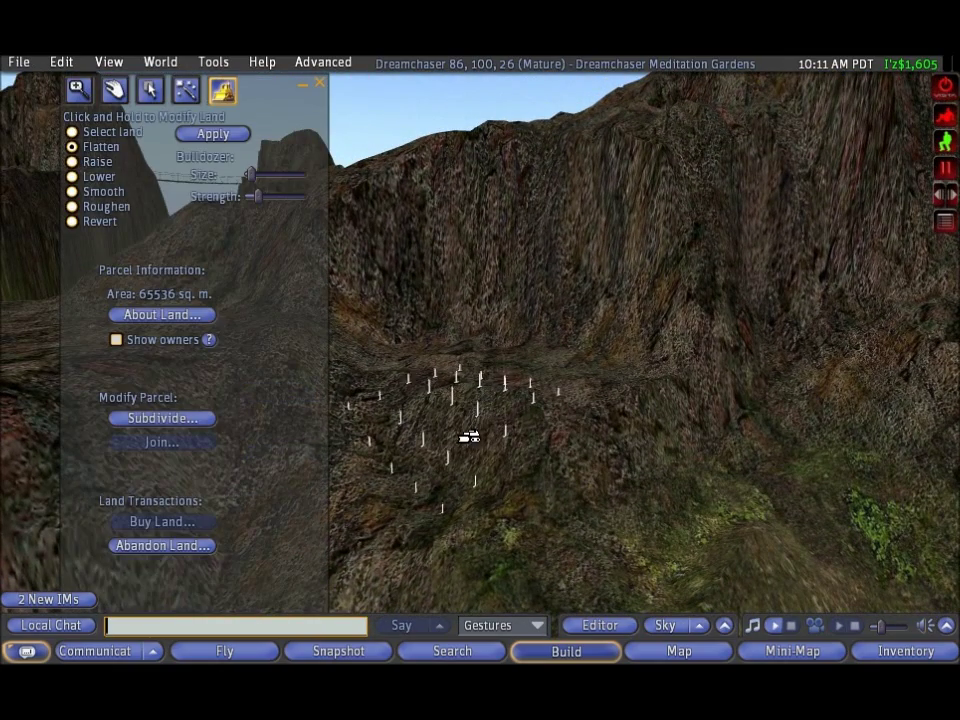
pyautogui.moveTo(457, 438); pyautogui.dragTo(588, 293)
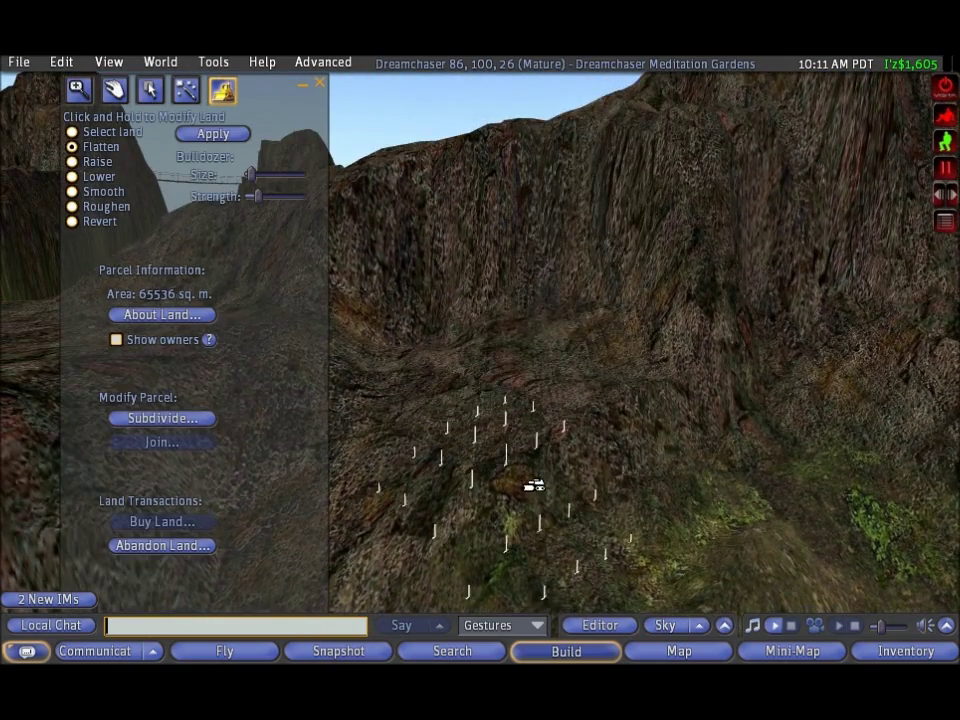
# - Flatten parts of the steep cliff wall between the ridge crest and the lower ledge
pyautogui.keyDown('alt'); pyautogui.moveTo(480, 360); pyautogui.dragTo(610, 200); pyautogui.keyUp('alt')
pyautogui.hotkey('ctrl', '5')
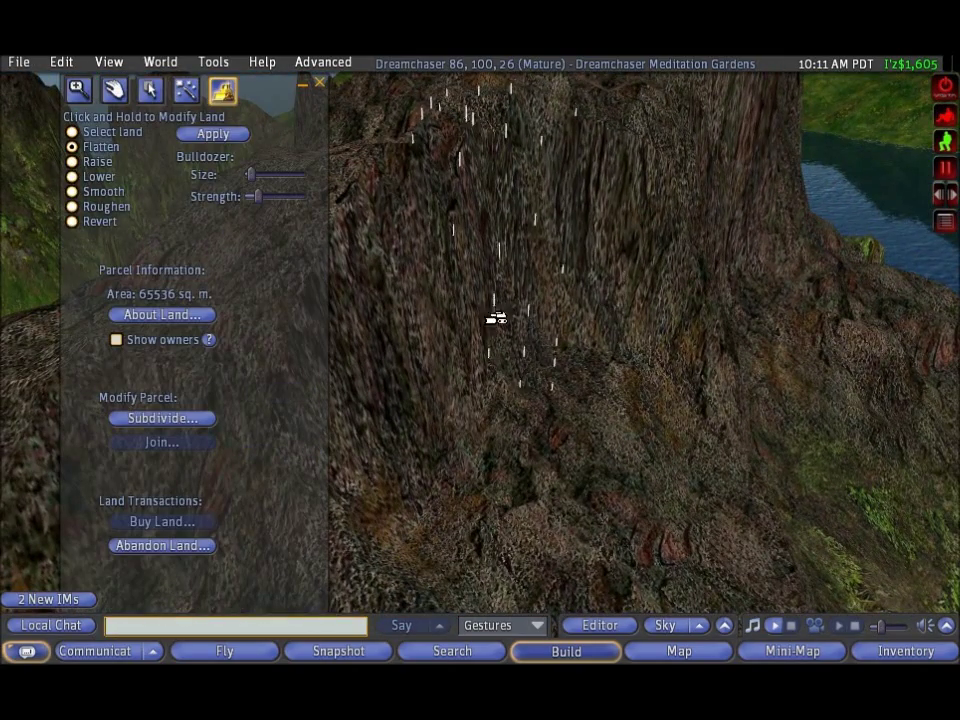
pyautogui.press('Escape')
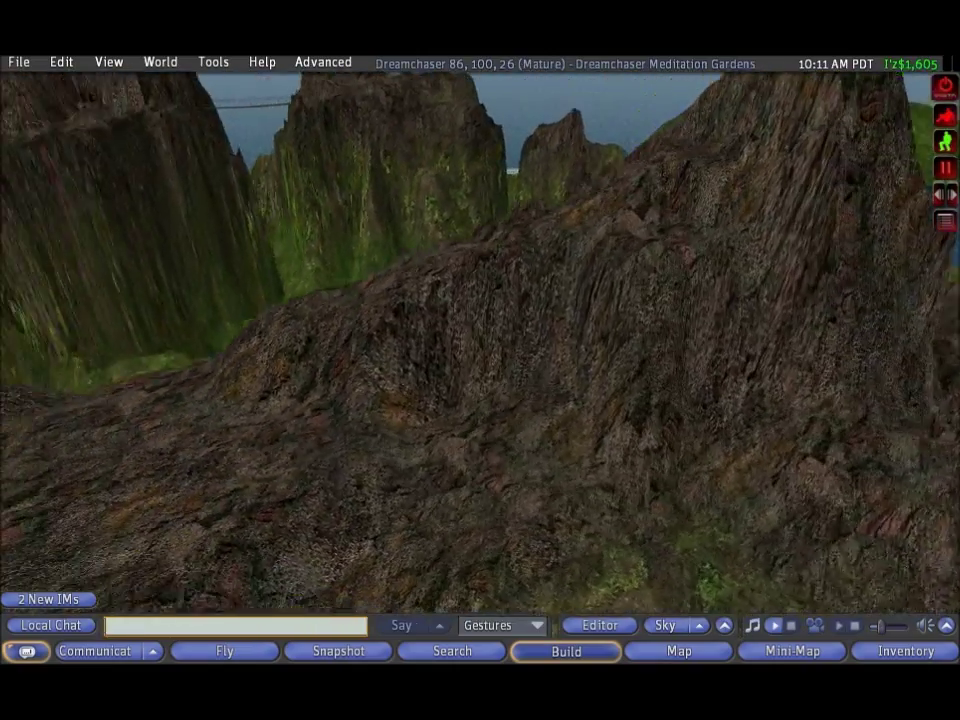
pyautogui.keyDown('alt'); pyautogui.moveTo(480, 360); pyautogui.dragTo(515, 335); pyautogui.keyUp('alt')
pyautogui.hotkey('ctrl', '5')
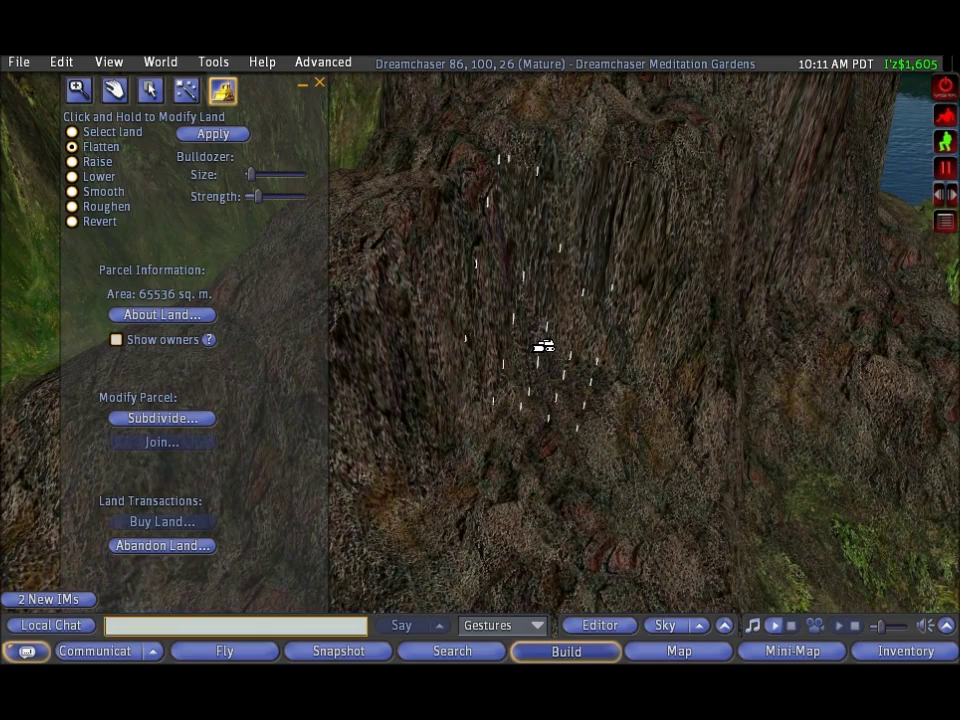
pyautogui.keyDown('alt'); pyautogui.moveTo(466, 294); pyautogui.dragTo(485, 364); pyautogui.keyUp('alt')
# - Flatten the grassy slope where it meets the rock at the mountain's base on the water side
pyautogui.moveTo(541, 487); pyautogui.dragTo(583, 463)
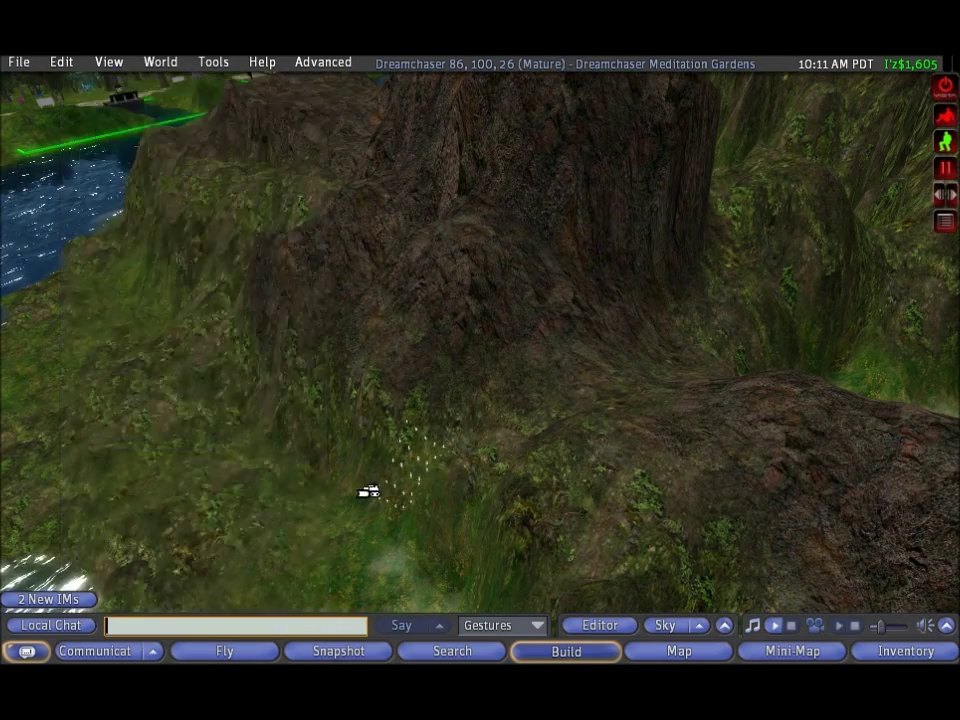
pyautogui.moveTo(368, 491); pyautogui.dragTo(458, 485)
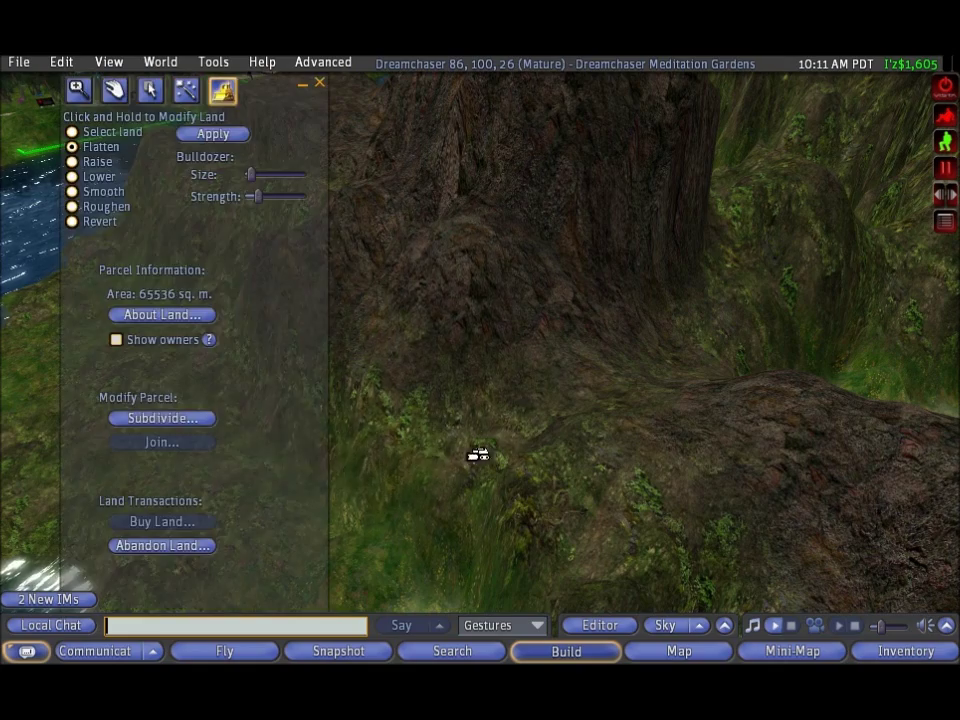
pyautogui.keyDown('alt'); pyautogui.moveTo(432, 446); pyautogui.dragTo(484, 361); pyautogui.keyUp('alt')
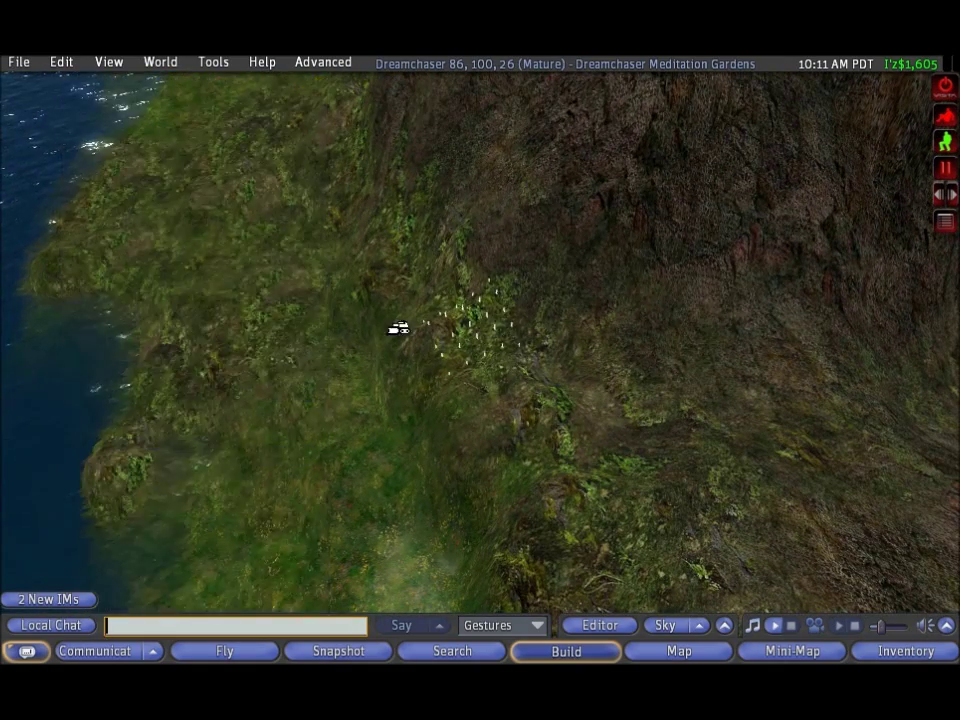
pyautogui.moveTo(398, 328)
pyautogui.mouseDown()
pyautogui.moveTo(459, 350)
pyautogui.moveTo(490, 240)
pyautogui.mouseUp()
# - Return to the taller peak and flatten the rock at the foot of its steep face
pyautogui.keyDown('ctrl'); pyautogui.keyDown('alt'); pyautogui.moveTo(480, 362); pyautogui.dragTo(458, 363); pyautogui.keyUp('alt'); pyautogui.keyUp('ctrl')
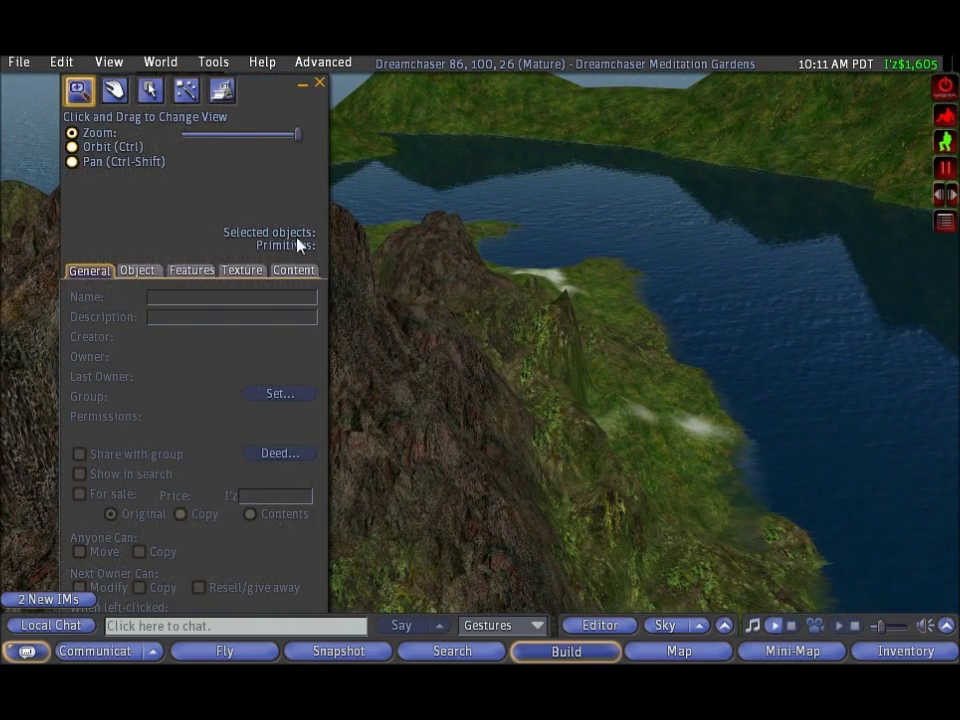
pyautogui.moveTo(374, 345); pyautogui.dragTo(469, 318)
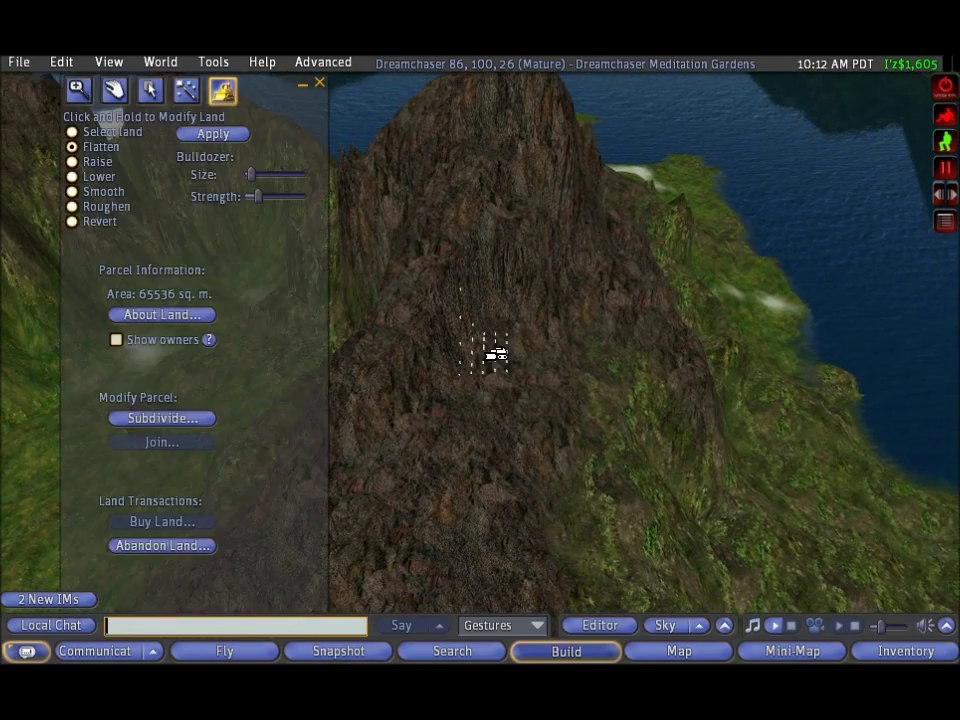